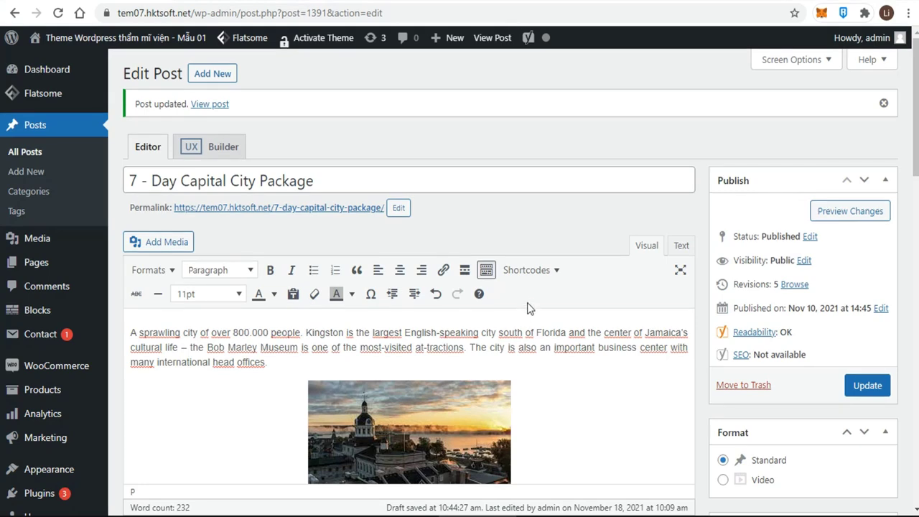
Place the cursor in the food paragraph and show the second row of formatting tools
{"action": "scroll", "coordinate": [527, 308], "scroll_direction": "down", "scroll_amount": 10}
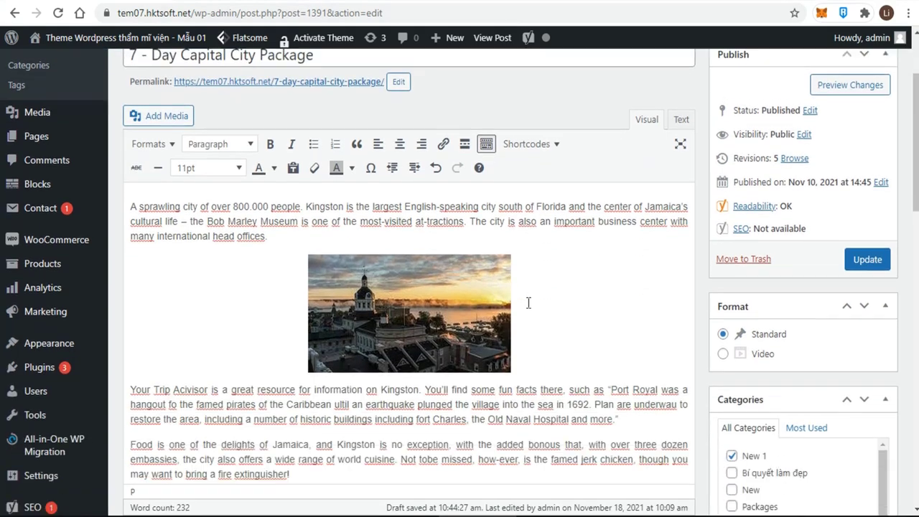
{"action": "scroll", "coordinate": [526, 308], "scroll_direction": "down", "scroll_amount": 1}
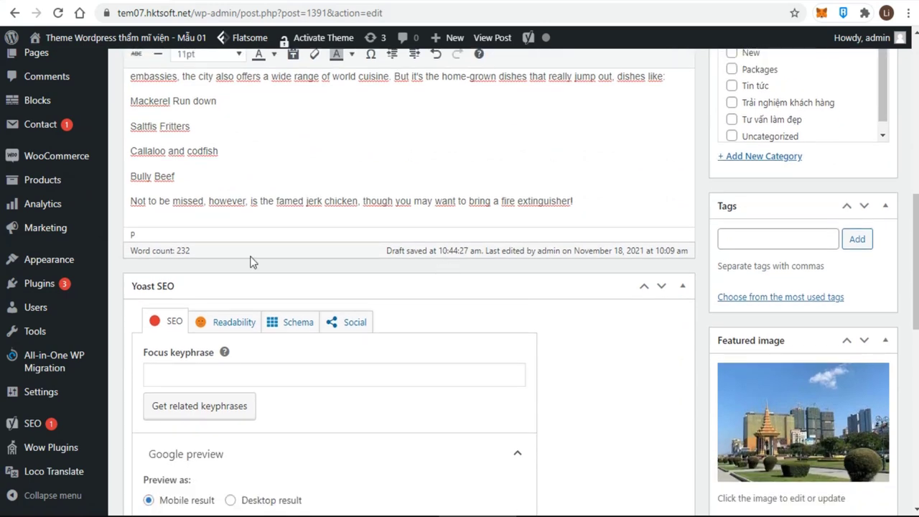
{"action": "left_click", "coordinate": [443, 253]}
{"action": "scroll", "coordinate": [651, 254], "scroll_direction": "up", "scroll_amount": 10}
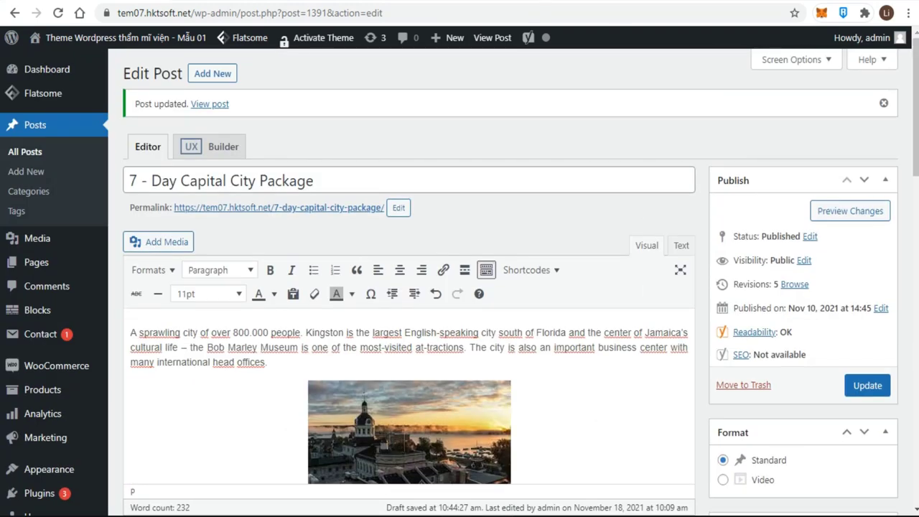
{"action": "scroll", "coordinate": [528, 336], "scroll_direction": "down", "scroll_amount": 3}
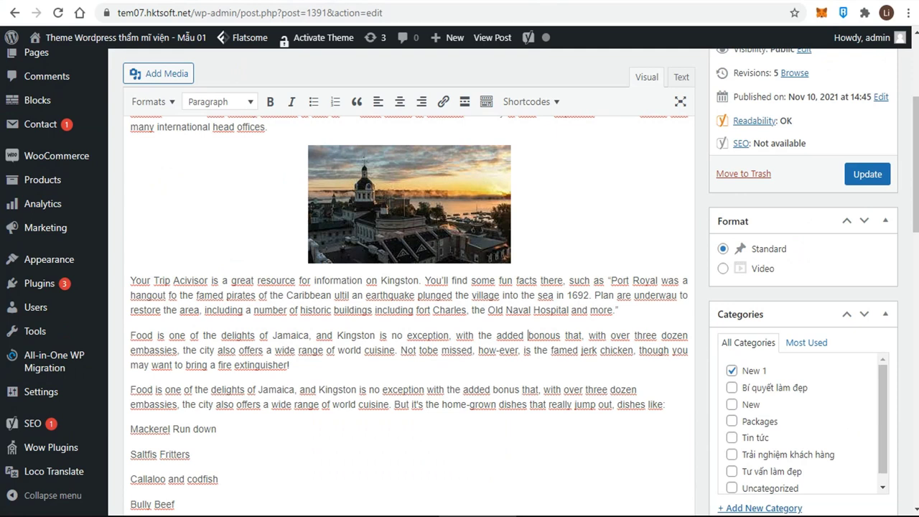
{"action": "left_click", "coordinate": [527, 335]}
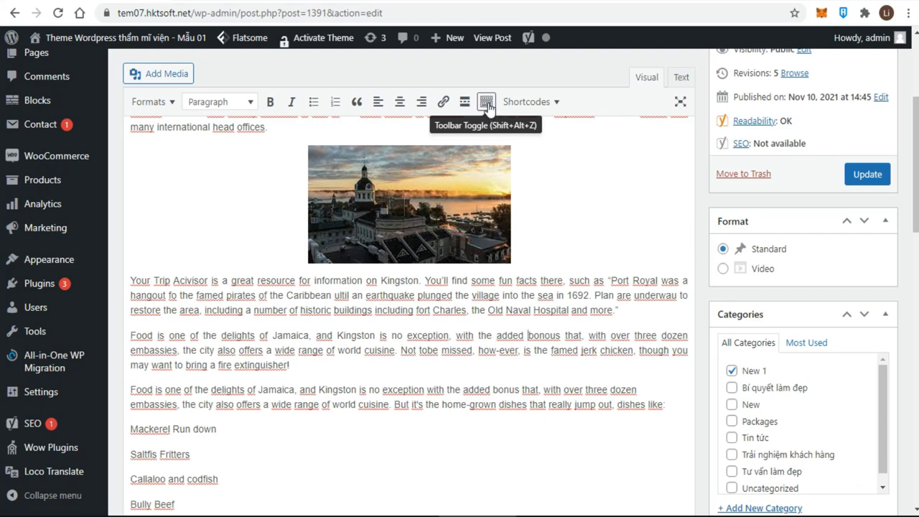
{"action": "left_click", "coordinate": [487, 103]}
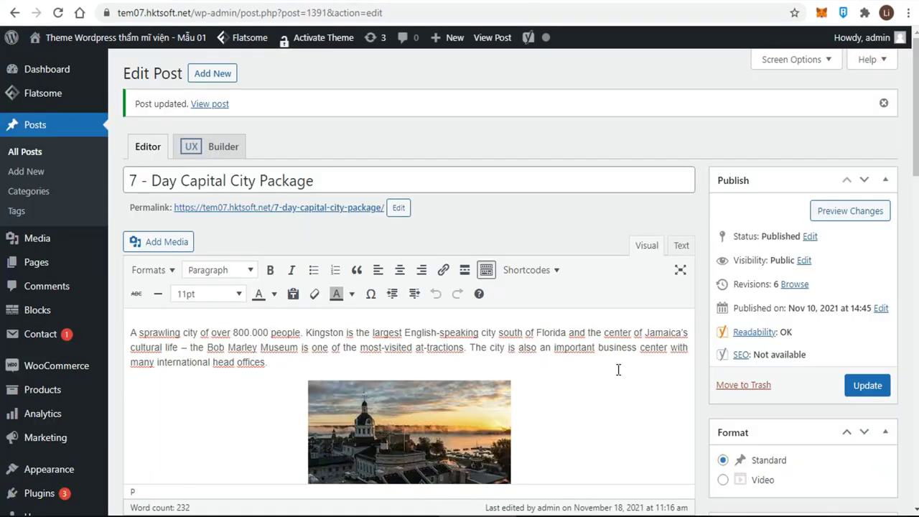
{"action": "scroll", "coordinate": [618, 369], "scroll_direction": "down", "scroll_amount": 6}
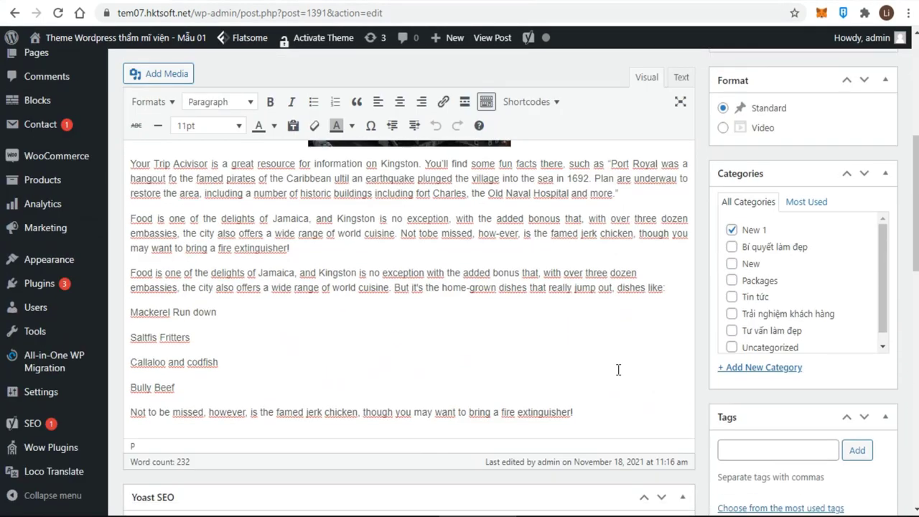
{"action": "scroll", "coordinate": [618, 369], "scroll_direction": "down", "scroll_amount": 2}
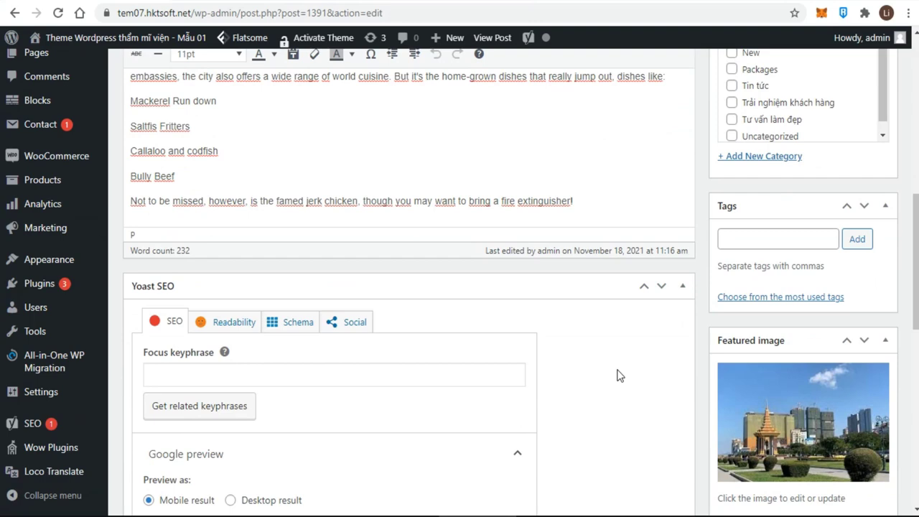
{"action": "scroll", "coordinate": [619, 373], "scroll_direction": "down", "scroll_amount": 2}
{"action": "scroll", "coordinate": [617, 372], "scroll_direction": "up", "scroll_amount": 7}
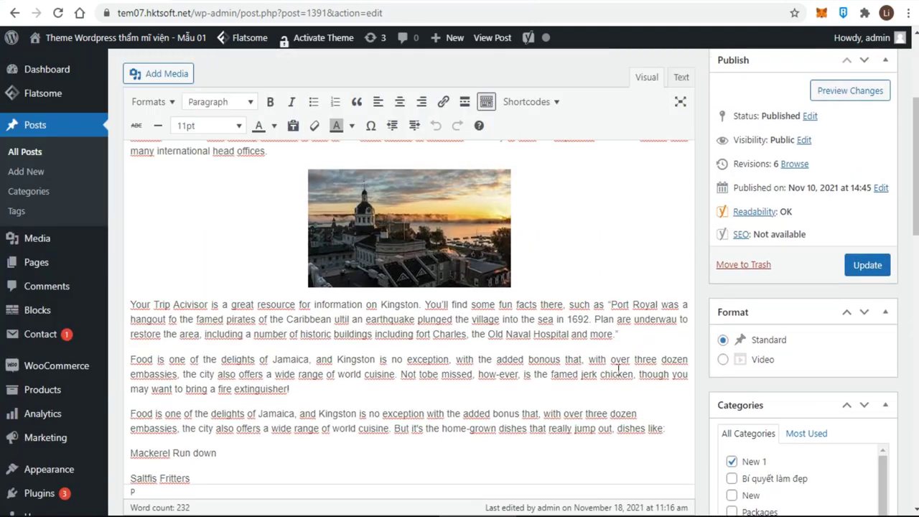
{"action": "scroll", "coordinate": [617, 369], "scroll_direction": "up", "scroll_amount": 3}
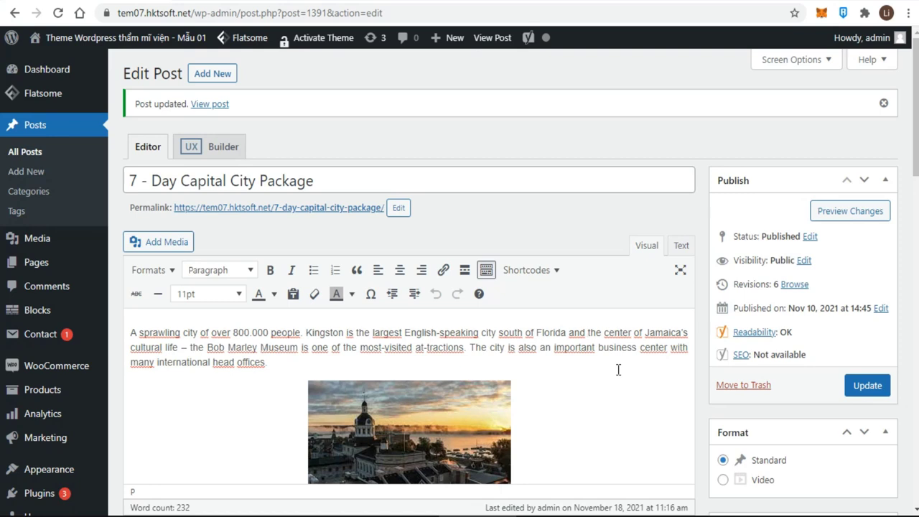
{"action": "left_click", "coordinate": [680, 272]}
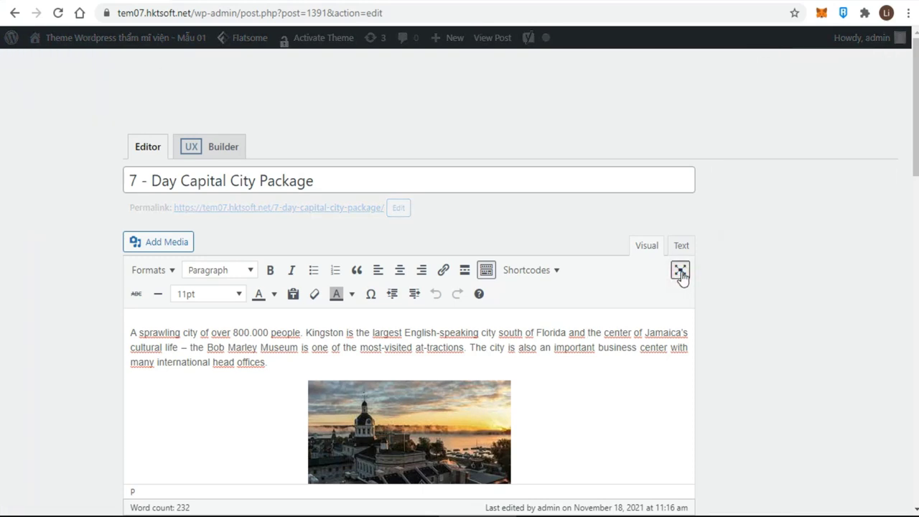
{"action": "left_click", "coordinate": [680, 273]}
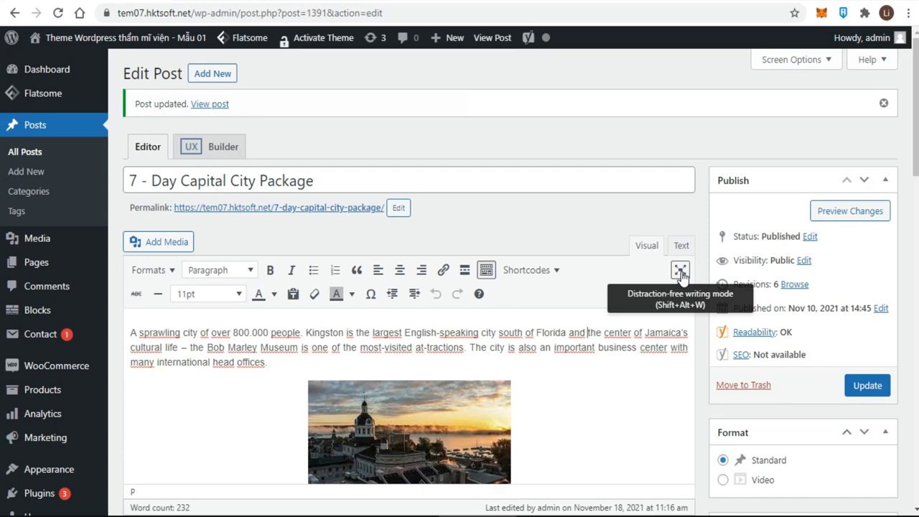
Toggle italic off and back on for 'Your Trip Acivisor', leaving it italic
{"action": "scroll", "coordinate": [682, 276], "scroll_direction": "down", "scroll_amount": 2}
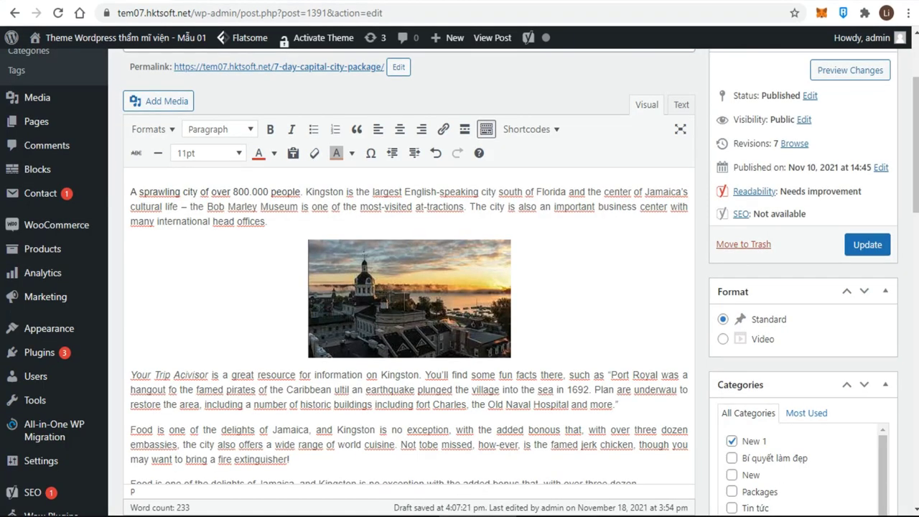
{"action": "mouse_move", "coordinate": [529, 42]}
{"action": "left_click", "coordinate": [211, 374]}
{"action": "left_click_drag", "start_coordinate": [211, 373], "coordinate": [127, 375]}
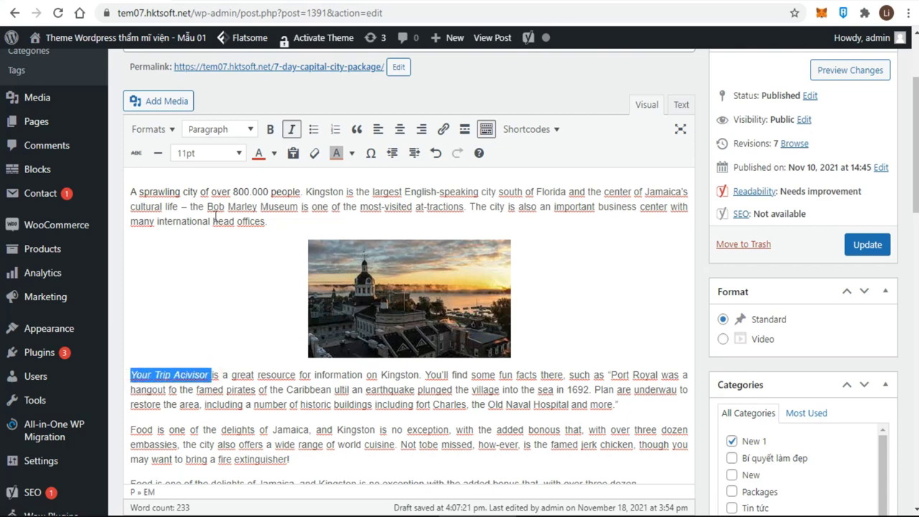
{"action": "left_click", "coordinate": [292, 130]}
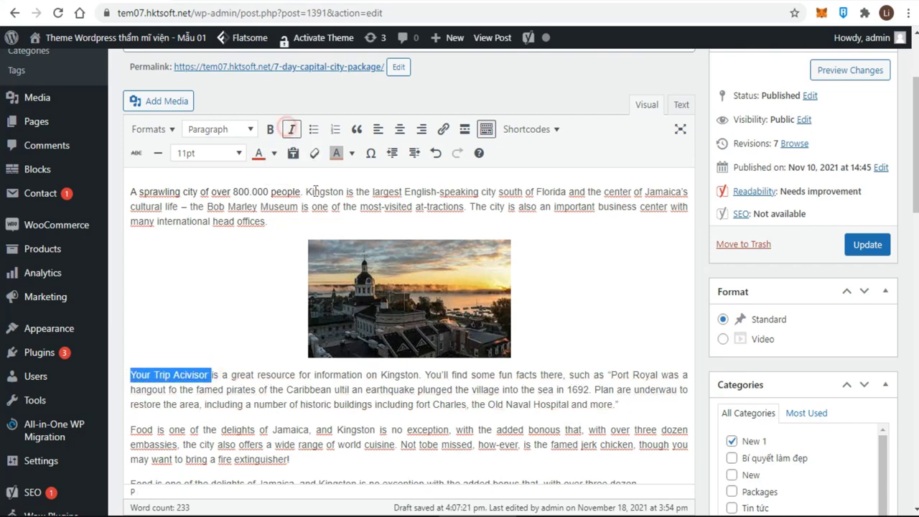
{"action": "left_click", "coordinate": [292, 129]}
{"action": "left_click", "coordinate": [224, 323]}
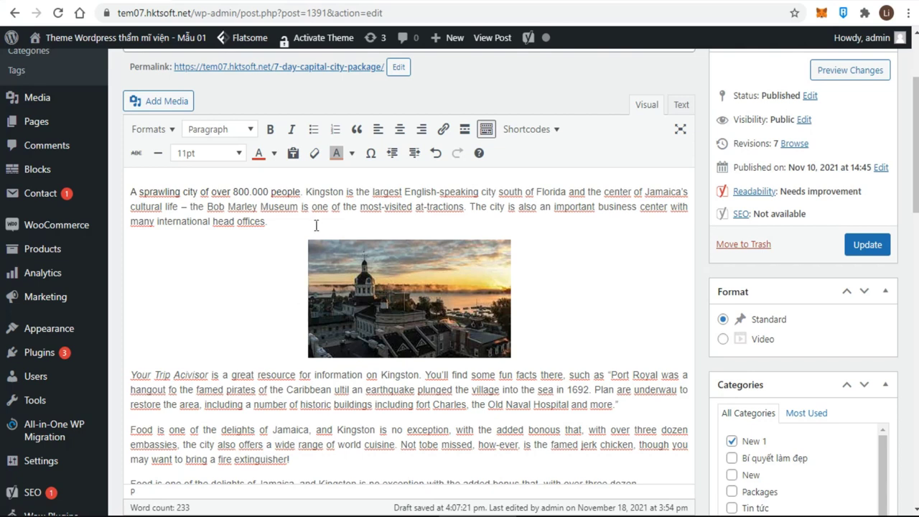
Make 'Kingston' bold and 'Bob Marley Museum' italic in the first paragraph
{"action": "left_click_drag", "start_coordinate": [305, 192], "coordinate": [346, 193]}
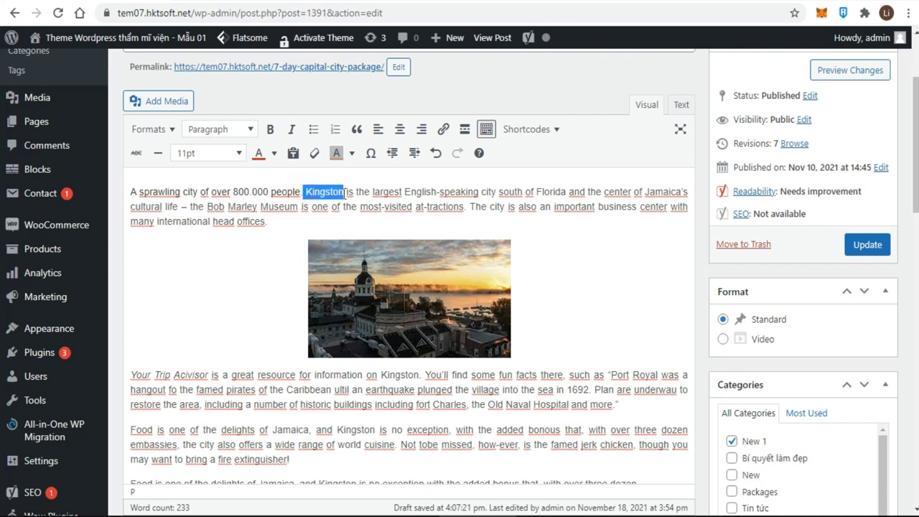
{"action": "left_click", "coordinate": [270, 129]}
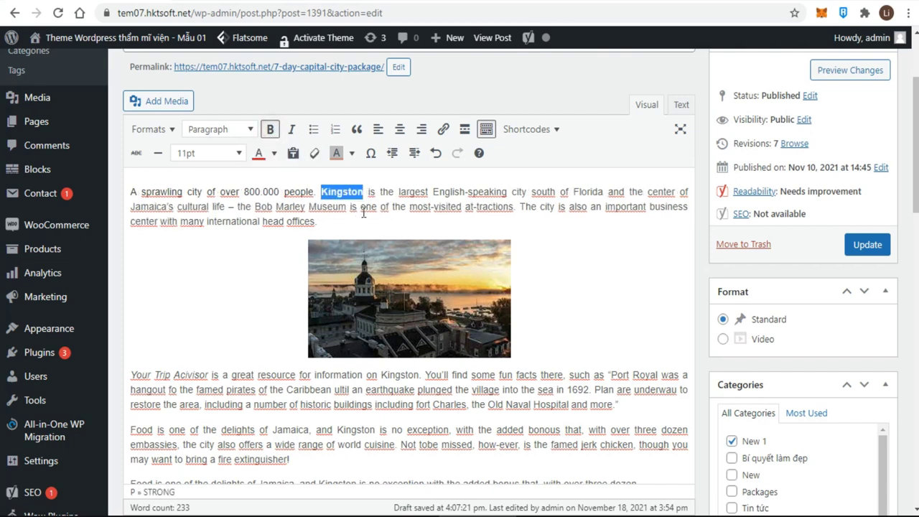
{"action": "left_click_drag", "start_coordinate": [254, 206], "coordinate": [347, 208]}
{"action": "left_click", "coordinate": [291, 130]}
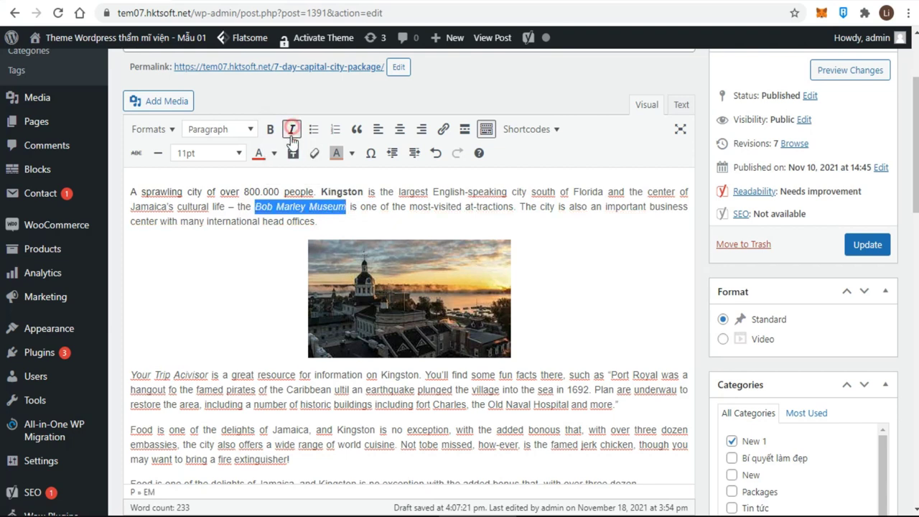
{"action": "left_click", "coordinate": [563, 290]}
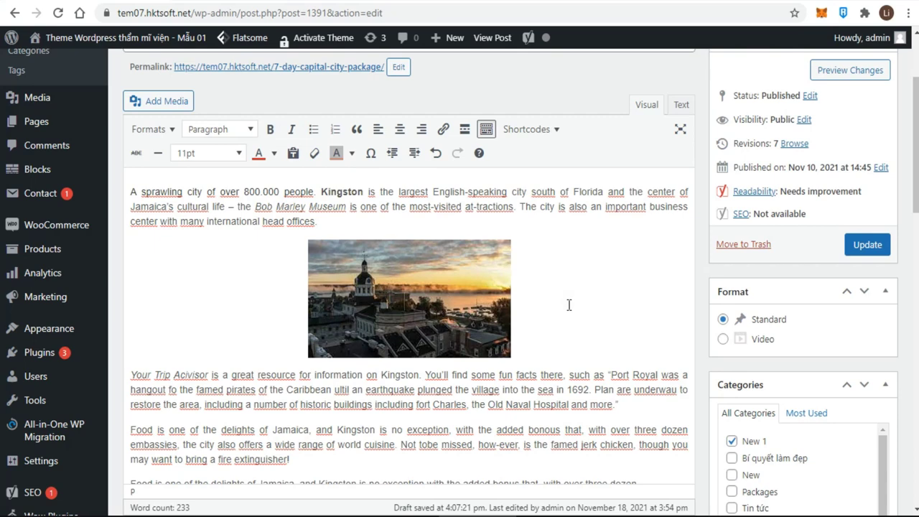
{"action": "left_click", "coordinate": [479, 155]}
{"action": "scroll", "coordinate": [474, 214], "scroll_direction": "down", "scroll_amount": 2}
{"action": "scroll", "coordinate": [474, 214], "scroll_direction": "down", "scroll_amount": 10}
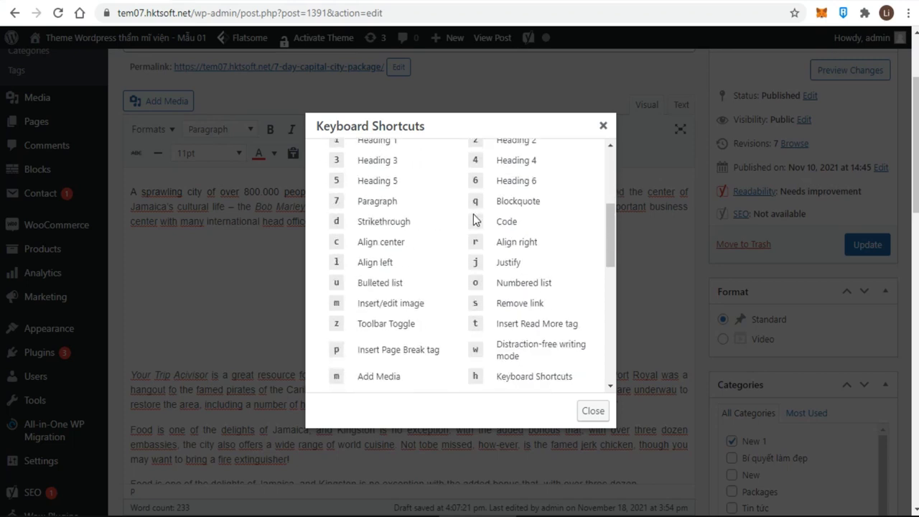
{"action": "scroll", "coordinate": [474, 213], "scroll_direction": "down", "scroll_amount": 3}
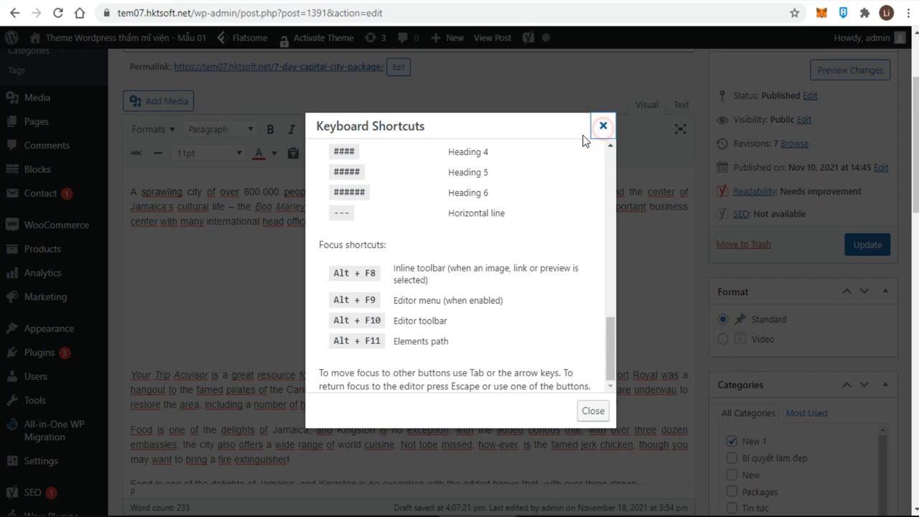
{"action": "left_click", "coordinate": [603, 127]}
{"action": "scroll", "coordinate": [537, 333], "scroll_direction": "down", "scroll_amount": 1}
{"action": "scroll", "coordinate": [537, 333], "scroll_direction": "down", "scroll_amount": 1}
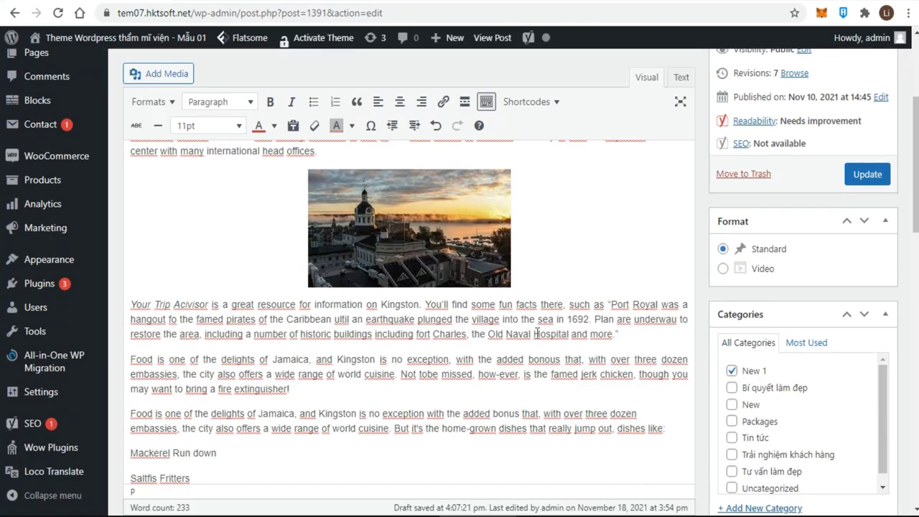
{"action": "scroll", "coordinate": [537, 333], "scroll_direction": "up", "scroll_amount": 3}
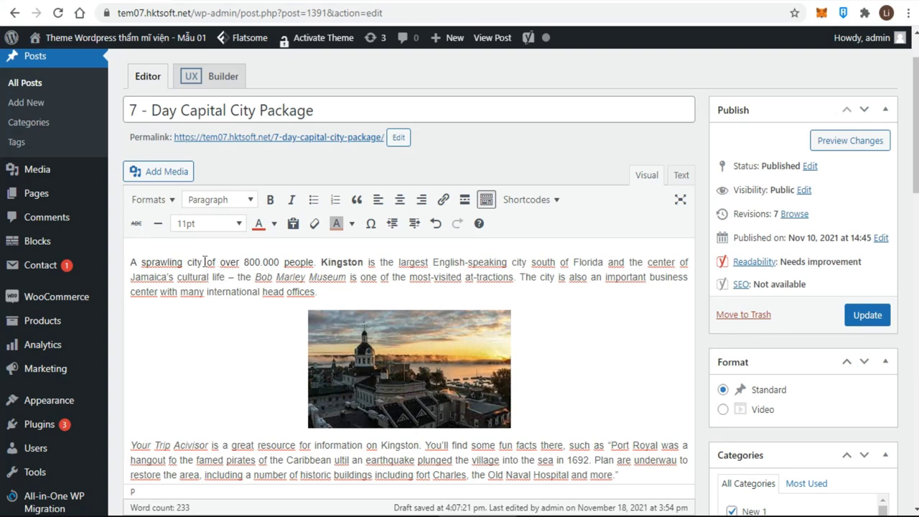
Undo the last formatting change on 'A sprawling city of over 800.000 people.'
{"action": "left_click_drag", "start_coordinate": [204, 262], "coordinate": [131, 256]}
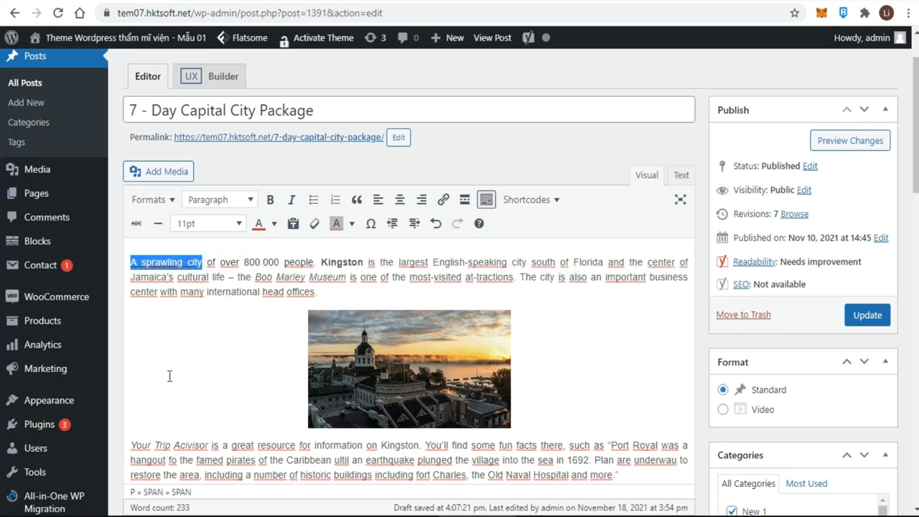
{"action": "left_click", "coordinate": [189, 364]}
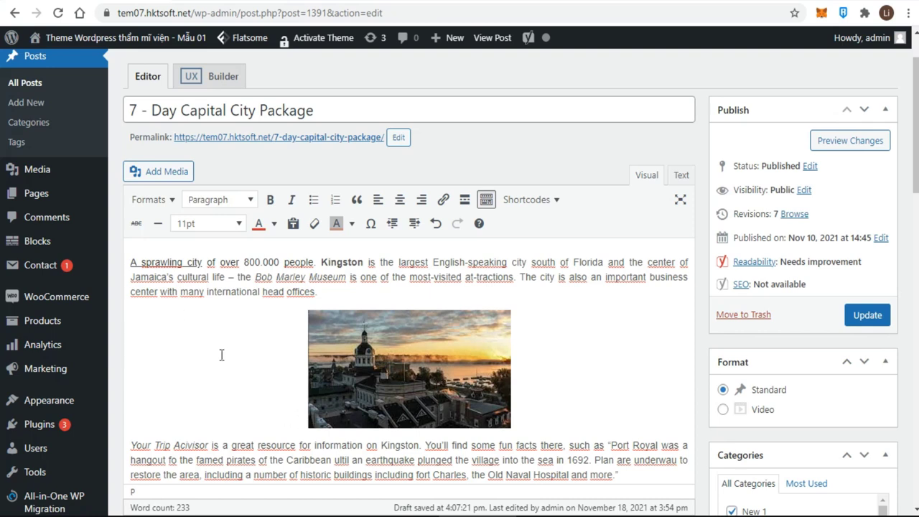
{"action": "key", "text": "ctrl+z"}
Colour the opening sentence red, then change it to yellow
{"action": "left_click", "coordinate": [132, 261]}
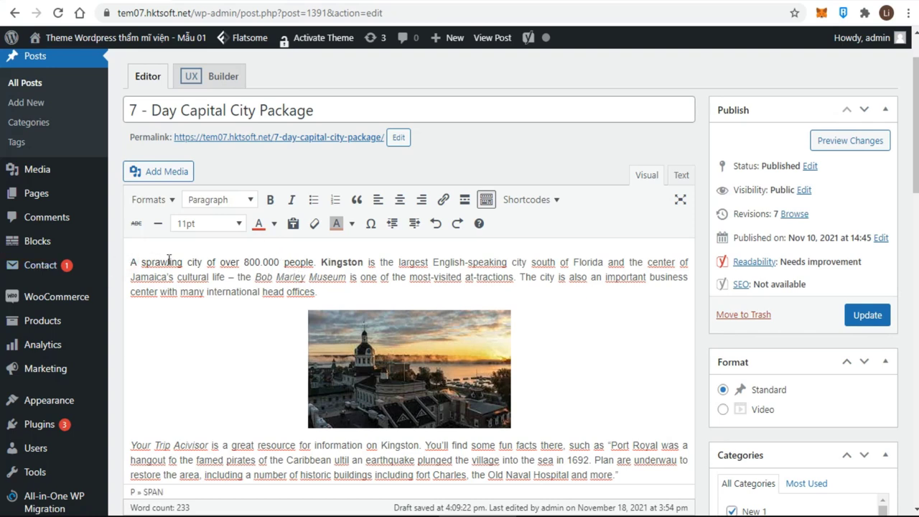
{"action": "left_click_drag", "start_coordinate": [131, 261], "coordinate": [315, 263]}
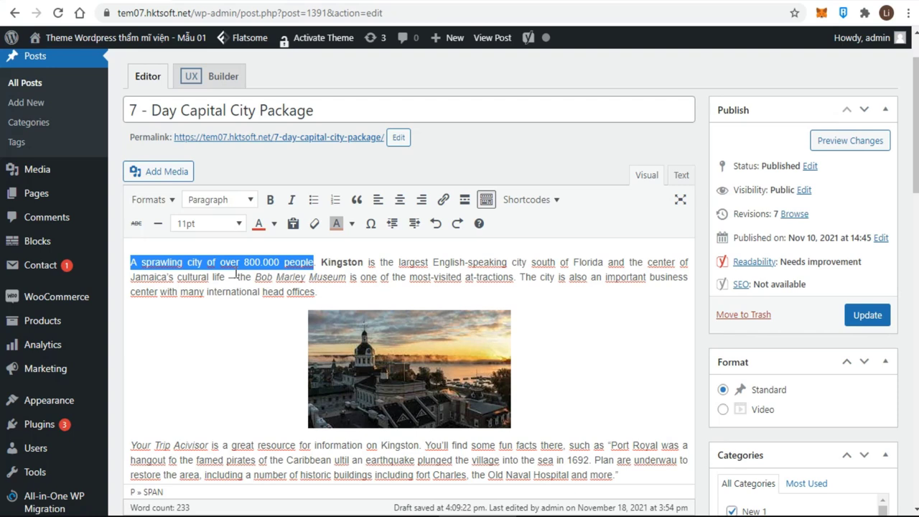
{"action": "left_click", "coordinate": [258, 223]}
{"action": "left_click", "coordinate": [232, 341]}
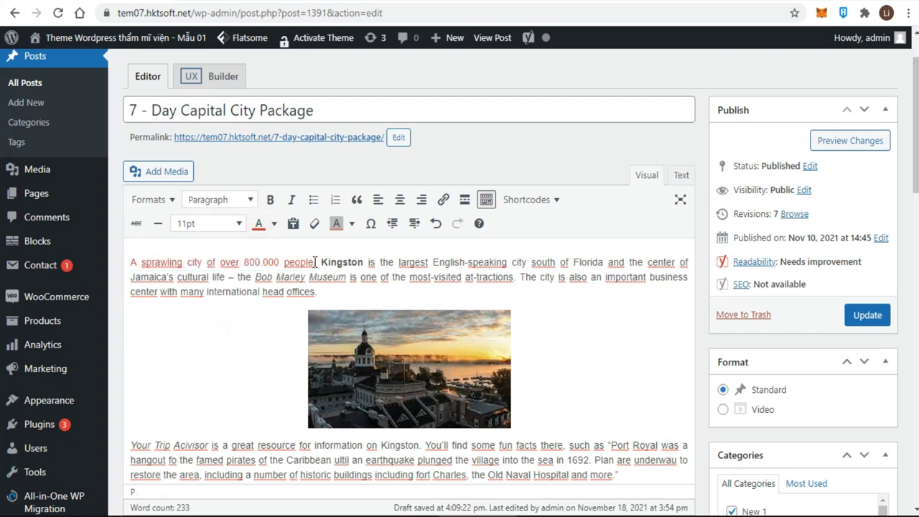
{"action": "left_click_drag", "start_coordinate": [314, 263], "coordinate": [129, 263]}
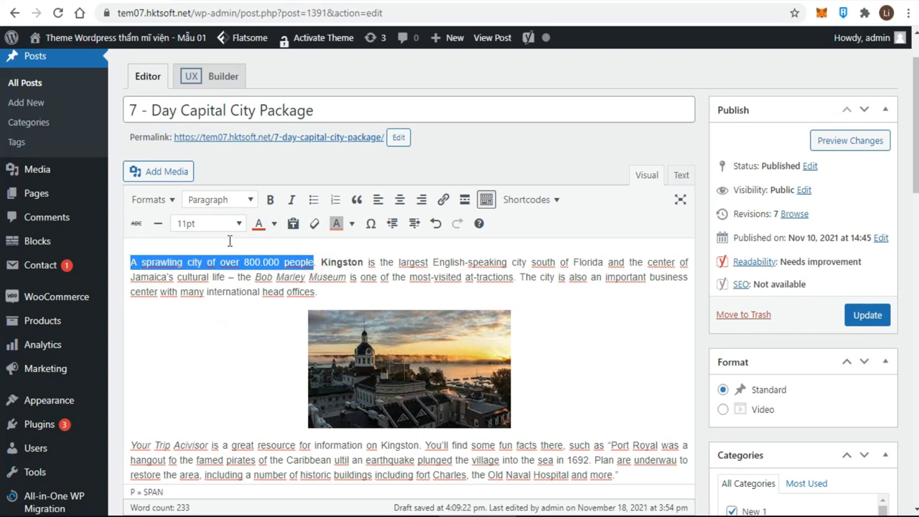
{"action": "left_click", "coordinate": [273, 223]}
{"action": "left_click", "coordinate": [244, 301]}
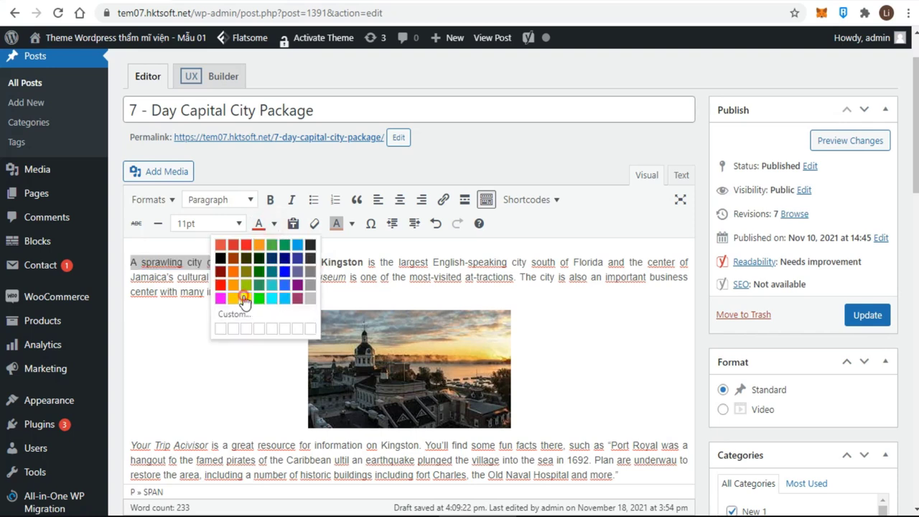
{"action": "left_click", "coordinate": [232, 332]}
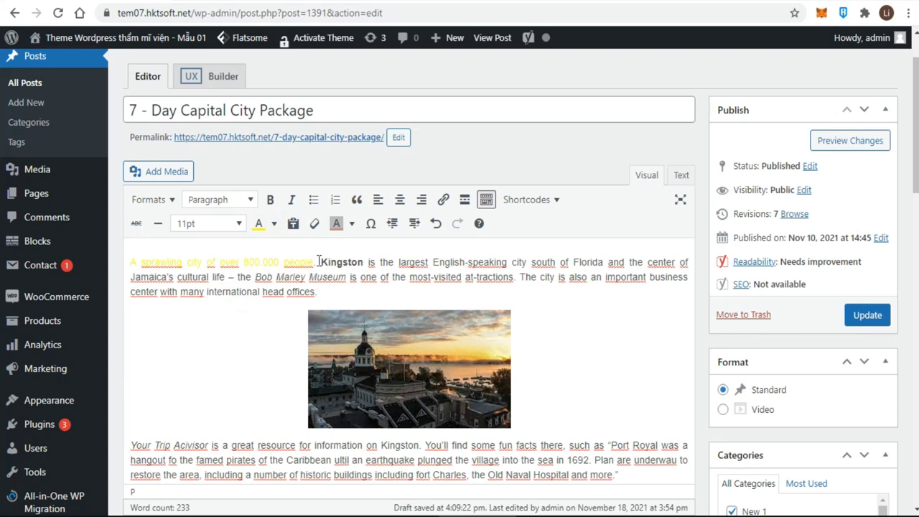
Reselect the opening sentence and bring up the custom text colour picker
{"action": "left_click_drag", "start_coordinate": [317, 262], "coordinate": [121, 266]}
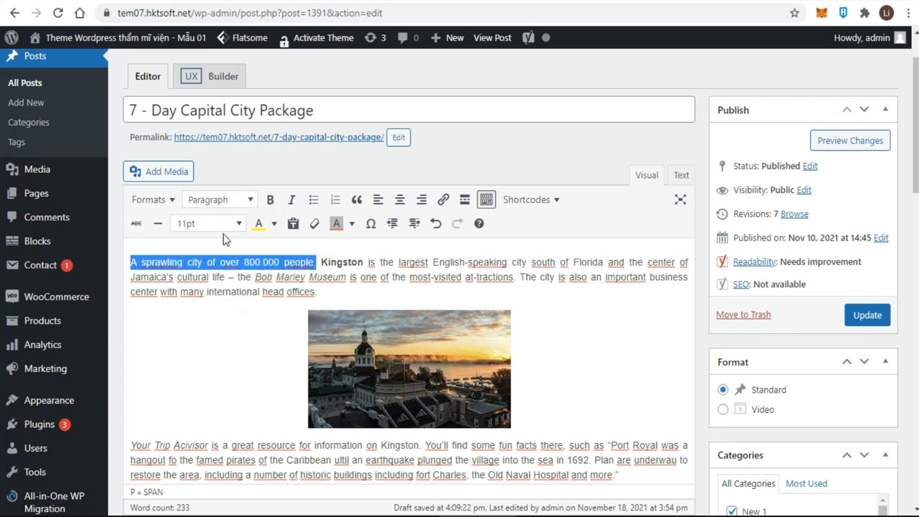
{"action": "left_click", "coordinate": [274, 223]}
{"action": "left_click", "coordinate": [245, 316]}
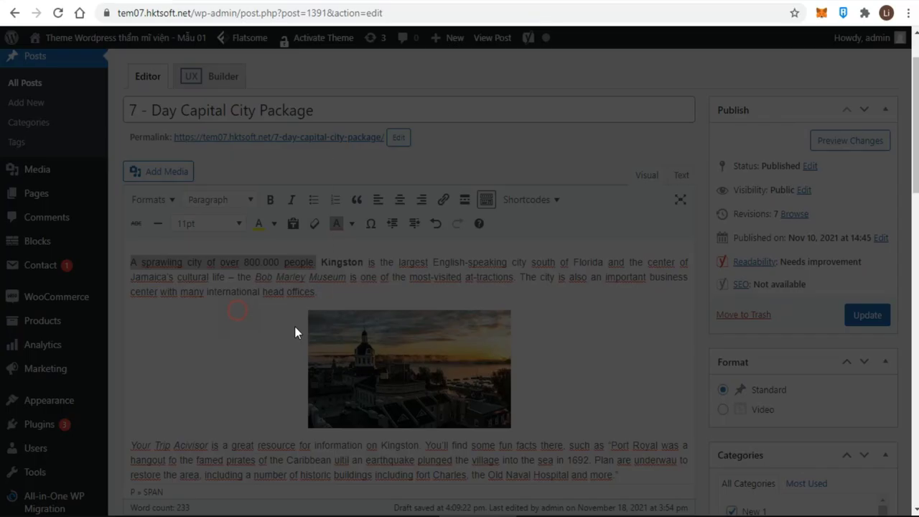
Choose a medium green in the custom Color dialog and apply it
{"action": "left_click", "coordinate": [497, 287]}
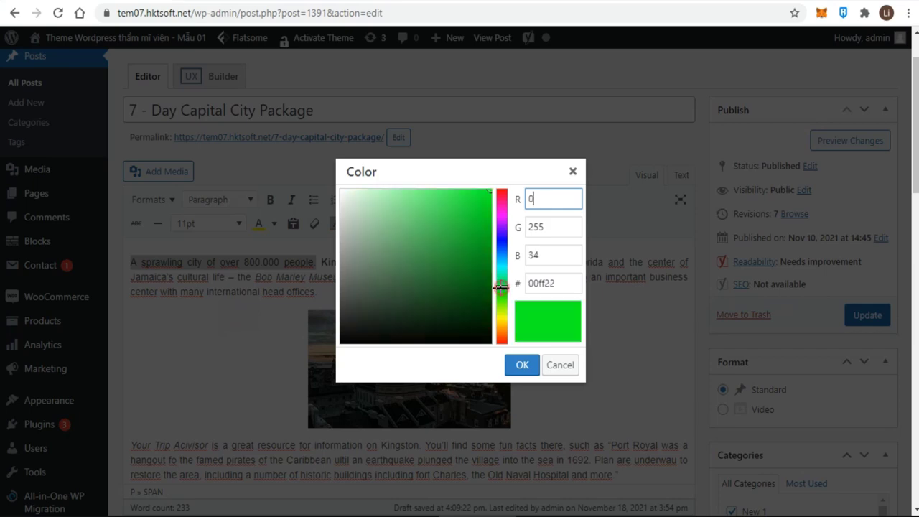
{"action": "left_click", "coordinate": [431, 223]}
{"action": "left_click", "coordinate": [521, 366]}
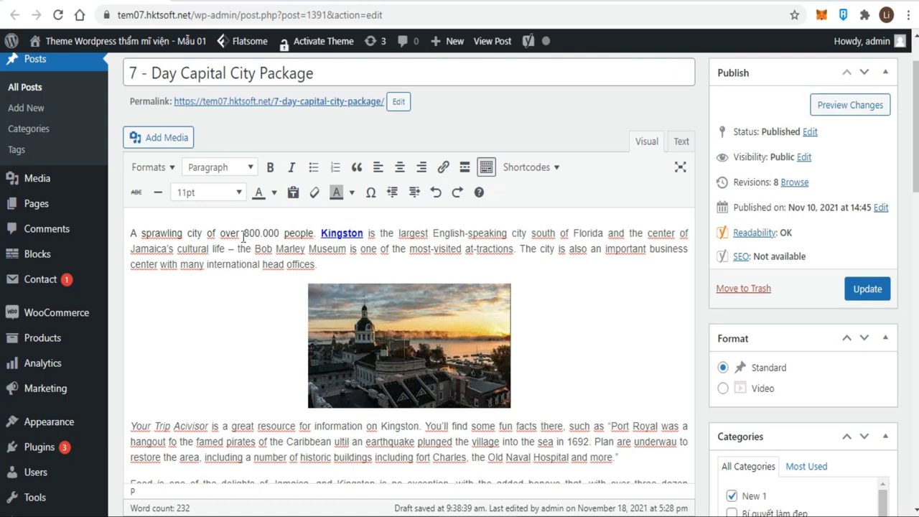
Try left, centre and right alignment on the first paragraph, ending left-aligned
{"action": "left_click", "coordinate": [249, 230]}
{"action": "left_click", "coordinate": [378, 169]}
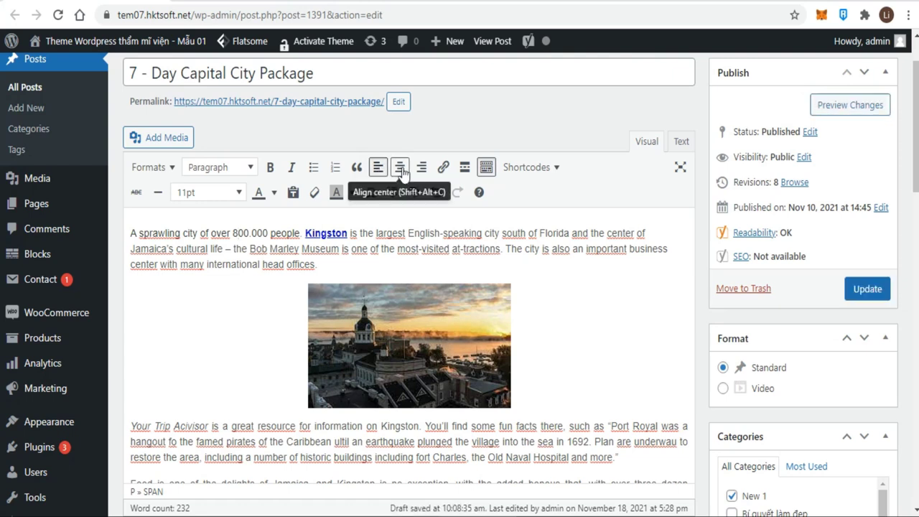
{"action": "left_click", "coordinate": [401, 169]}
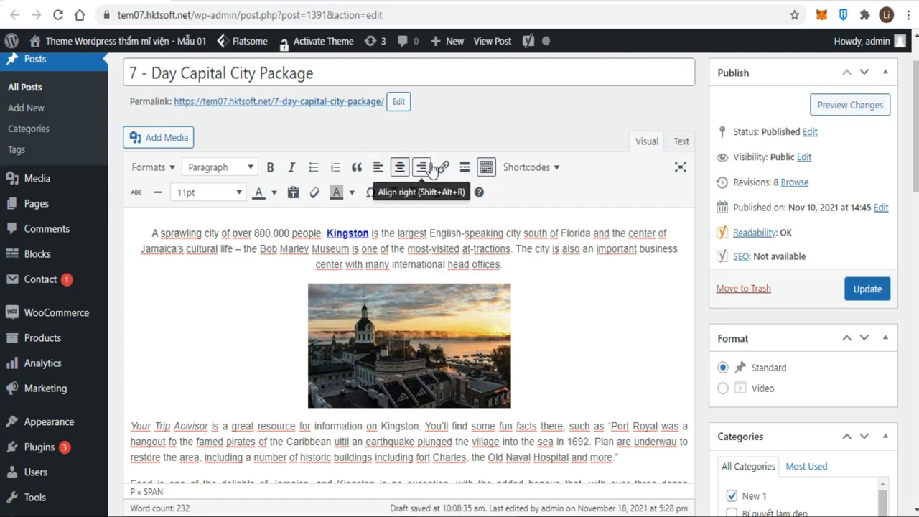
{"action": "left_click", "coordinate": [423, 168]}
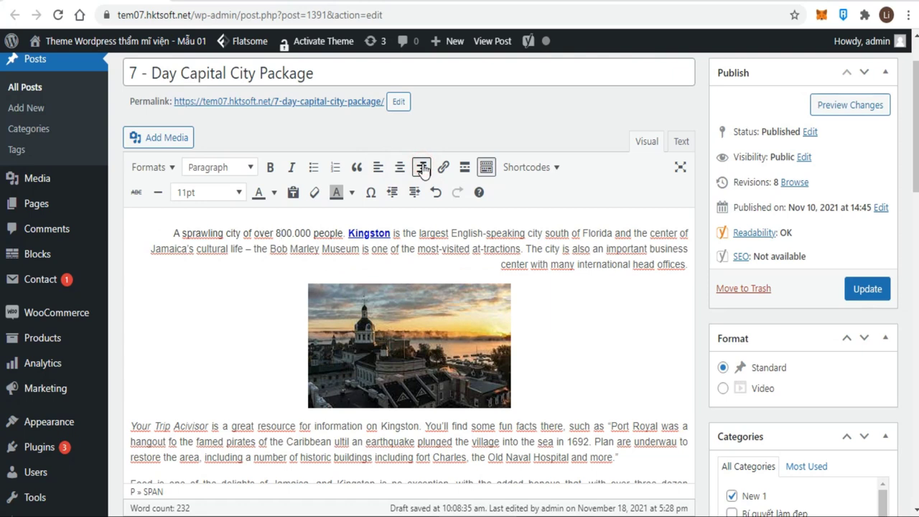
{"action": "left_click", "coordinate": [379, 169]}
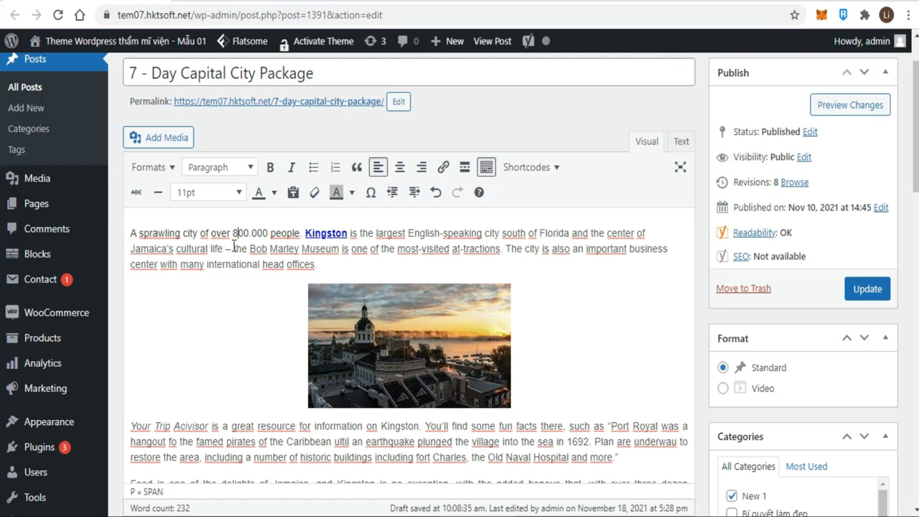
Apply blockquote to the first paragraph, remove it, then apply it again
{"action": "left_click", "coordinate": [358, 166]}
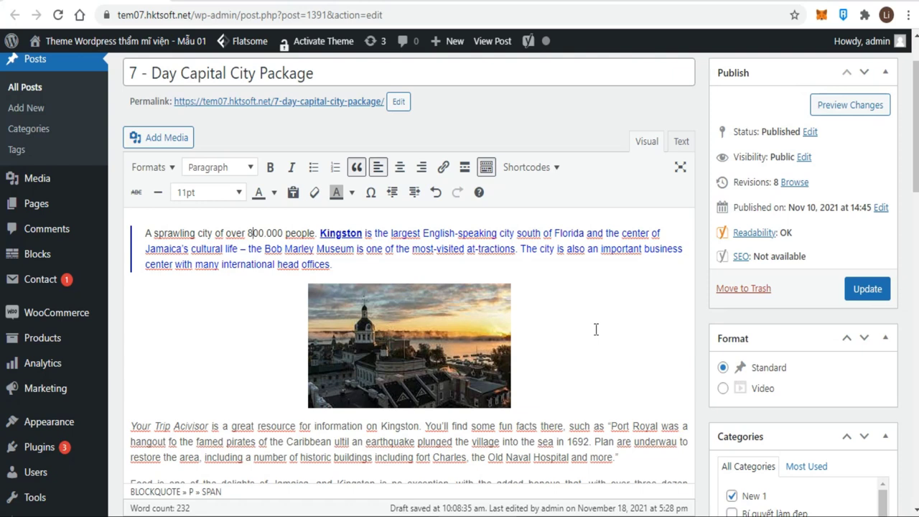
{"action": "left_click", "coordinate": [358, 173]}
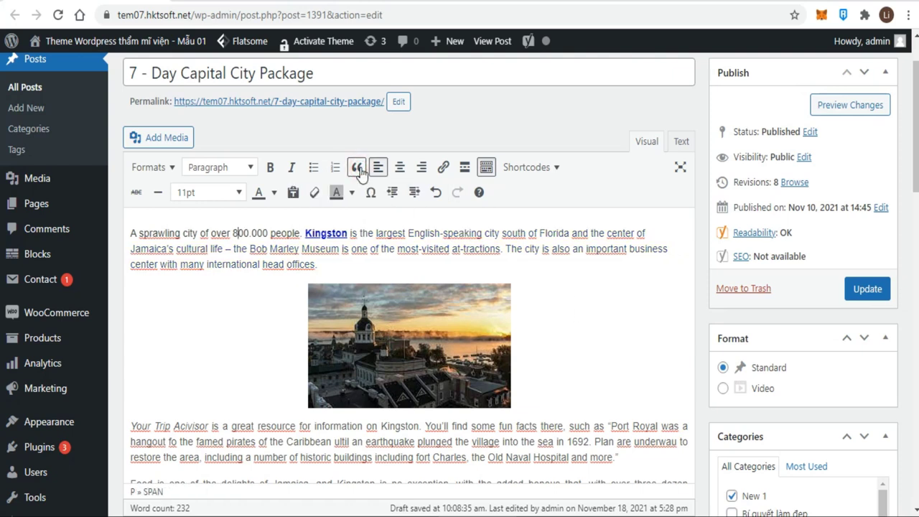
{"action": "left_click", "coordinate": [358, 170]}
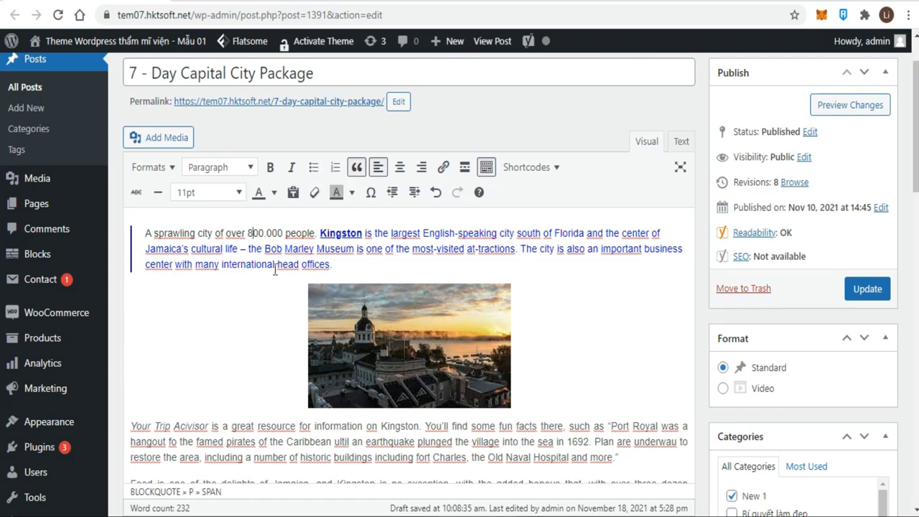
Turn the four dish lines into a bulleted list
{"action": "scroll", "coordinate": [267, 338], "scroll_direction": "down", "scroll_amount": 1}
{"action": "scroll", "coordinate": [267, 351], "scroll_direction": "down", "scroll_amount": 5}
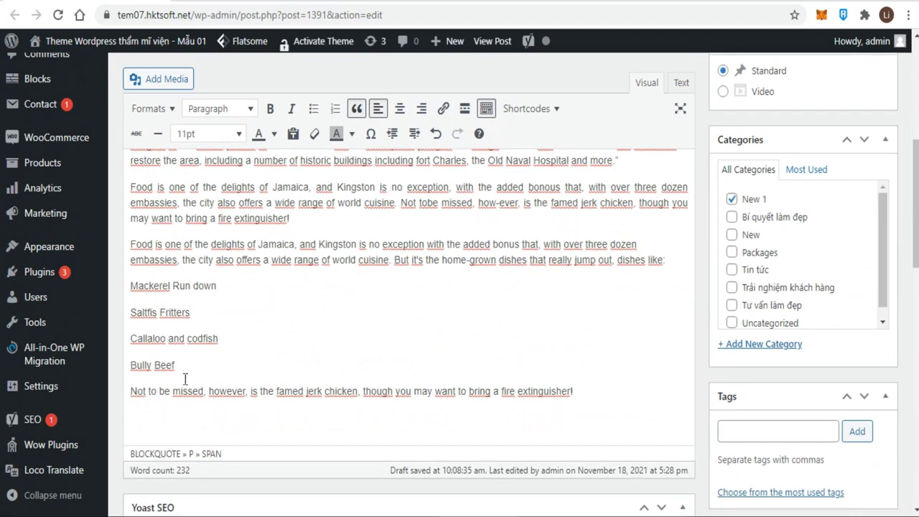
{"action": "left_click_drag", "start_coordinate": [178, 366], "coordinate": [113, 287]}
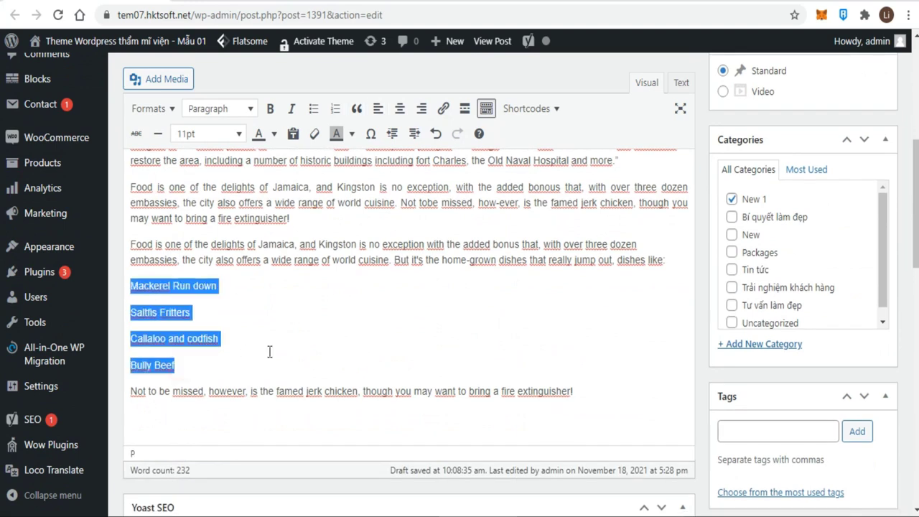
{"action": "left_click", "coordinate": [312, 109]}
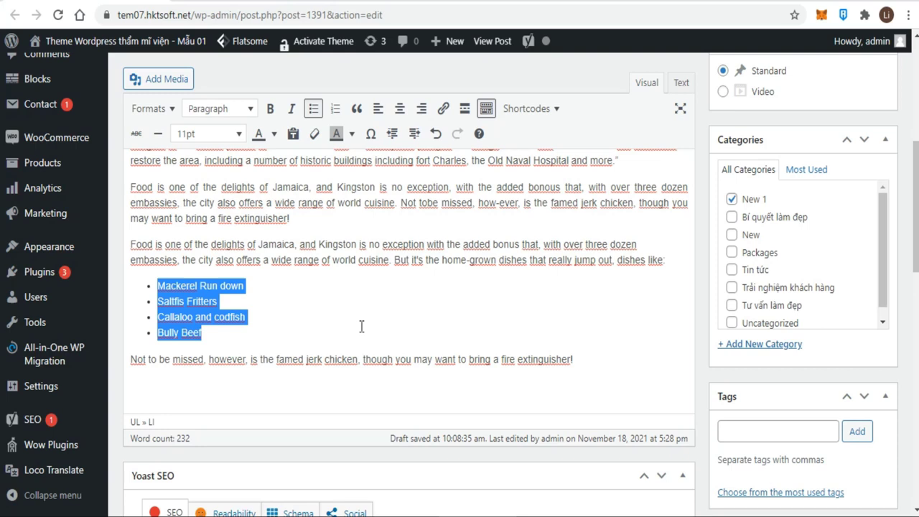
Add a bulleted list with 'Test 1' and 'Test 2' below the closing paragraph
{"action": "left_click", "coordinate": [595, 360]}
{"action": "key", "text": "Return"}
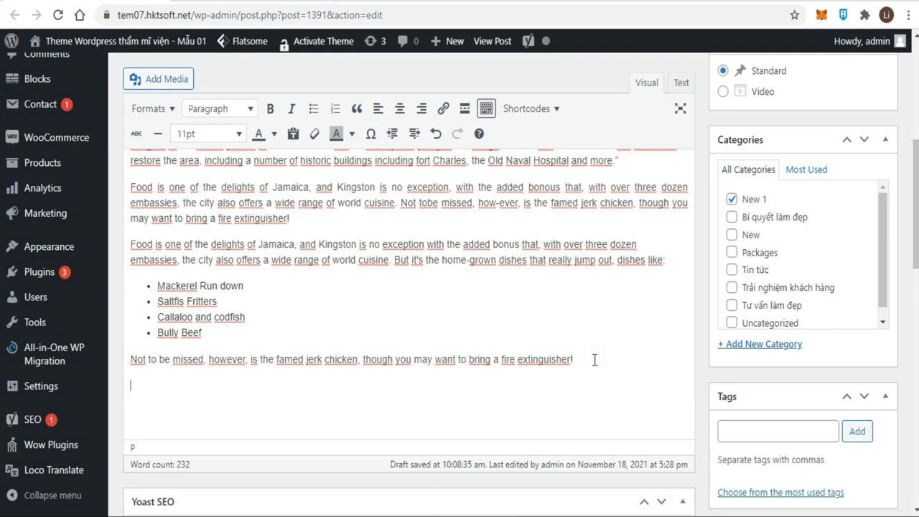
{"action": "left_click", "coordinate": [313, 109]}
{"action": "type", "text": "Tr"}
{"action": "key", "text": "BackSpace"}
{"action": "type", "text": "ế"}
{"action": "key", "text": "BackSpace"}
{"action": "type", "text": "est 1"}
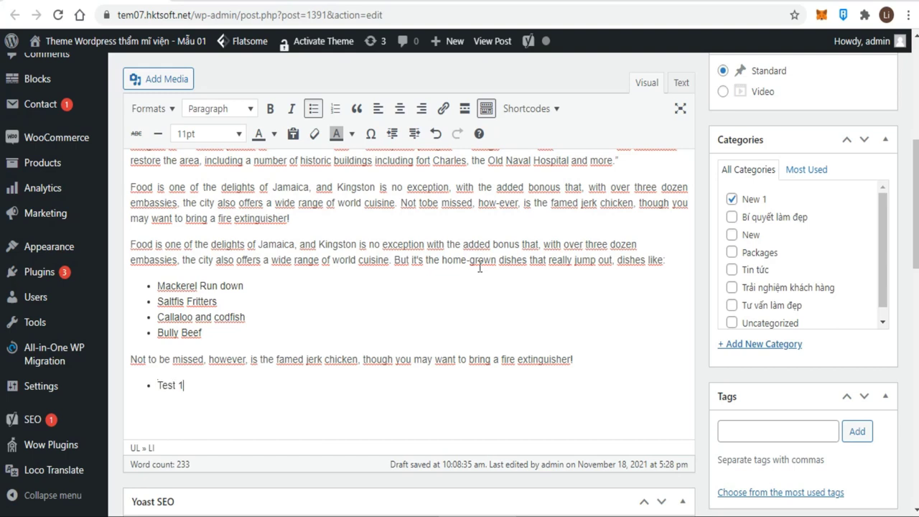
{"action": "key", "text": "Return"}
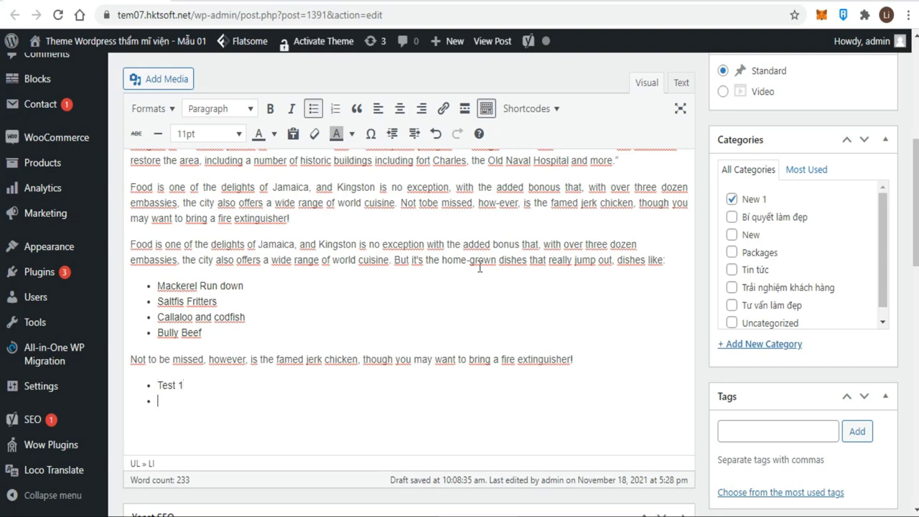
{"action": "type", "text": "Test 2"}
{"action": "key", "text": "Return"}
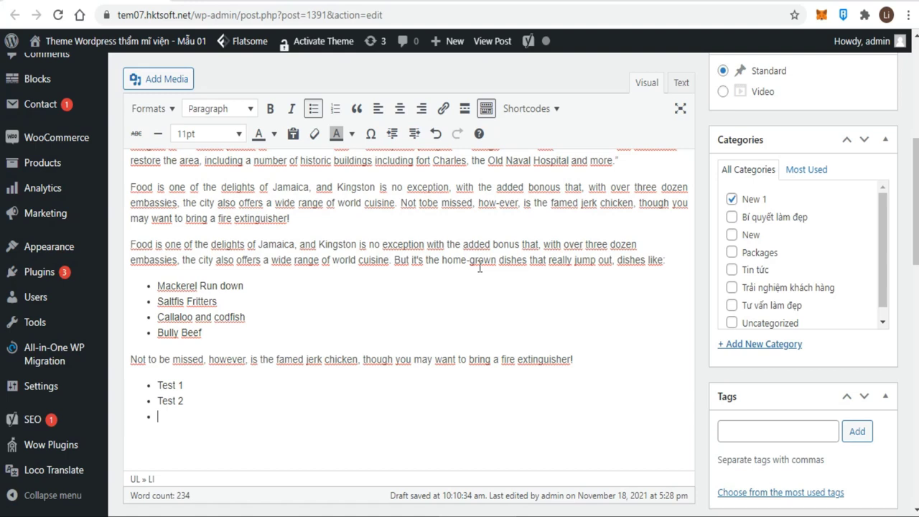
{"action": "left_click", "coordinate": [314, 110]}
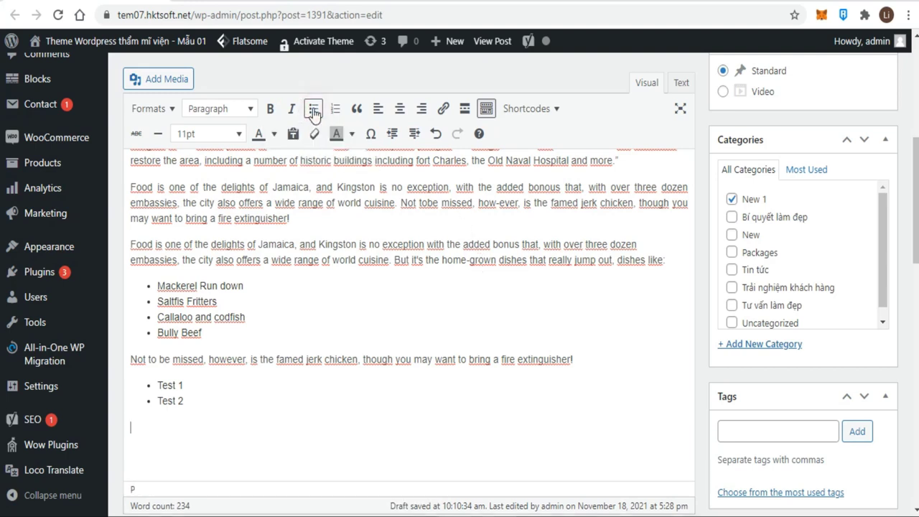
{"action": "left_click", "coordinate": [166, 400]}
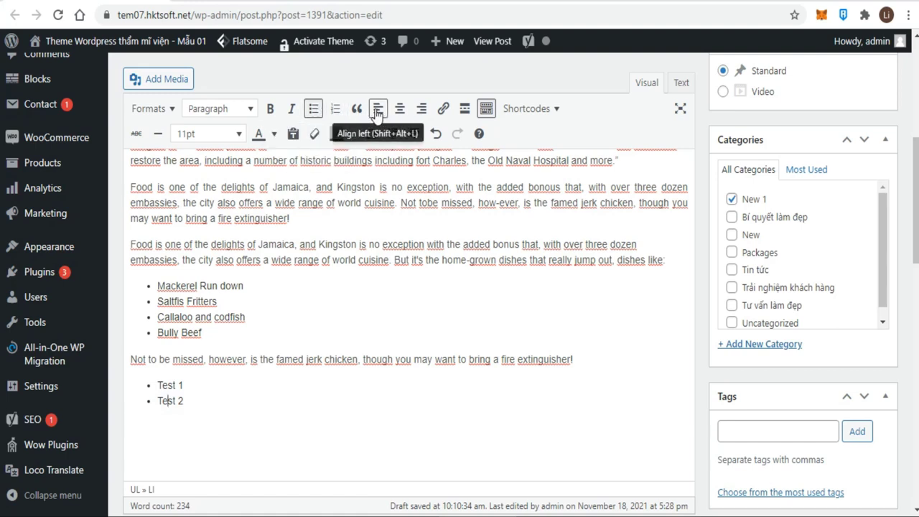
{"action": "left_click", "coordinate": [486, 109]}
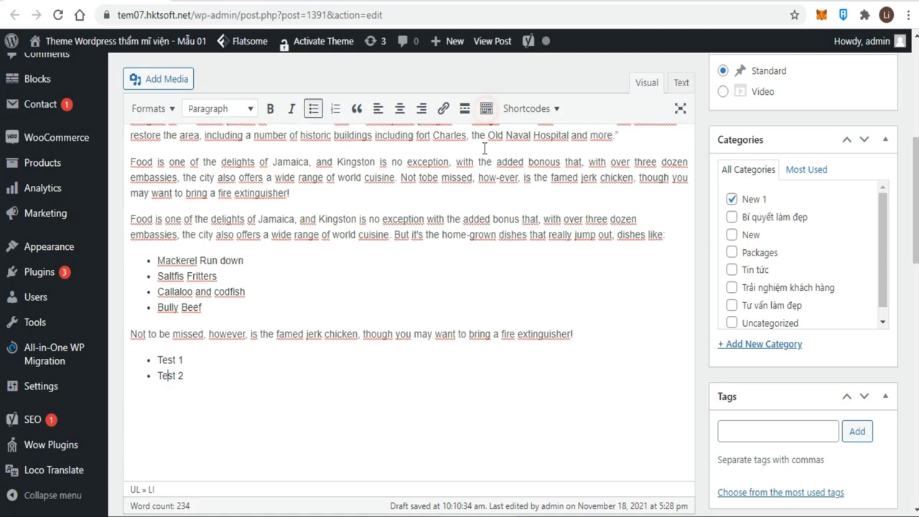
{"action": "left_click", "coordinate": [486, 109]}
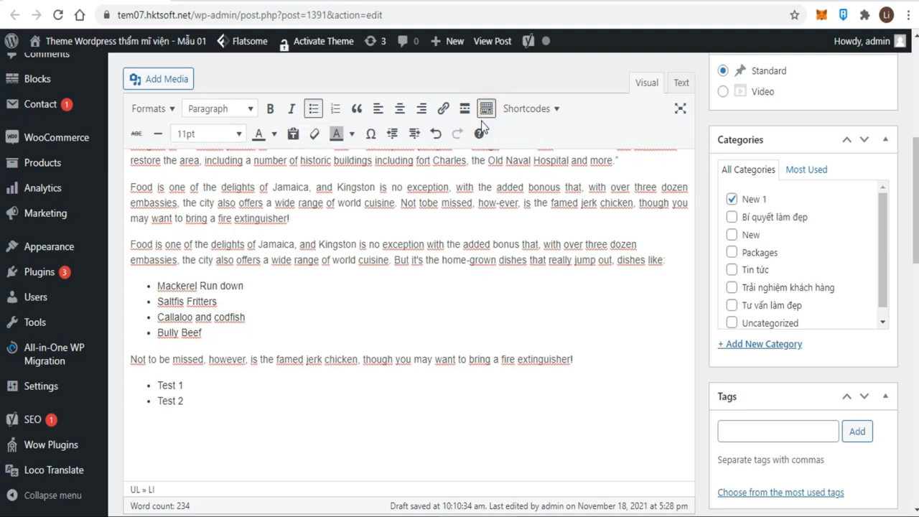
{"action": "left_click", "coordinate": [414, 134]}
{"action": "left_click", "coordinate": [392, 134]}
{"action": "scroll", "coordinate": [353, 428], "scroll_direction": "down", "scroll_amount": 2}
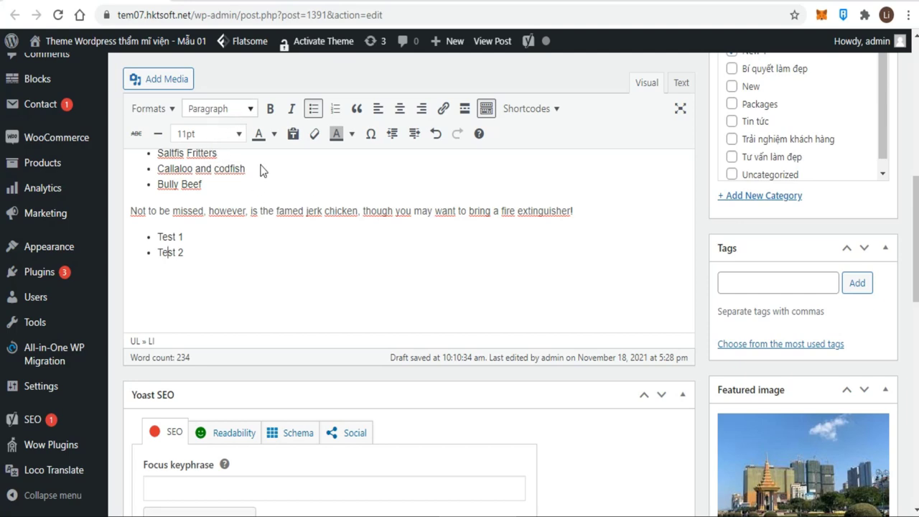
Remove the blockquote from the opening Kingston paragraph
{"action": "scroll", "coordinate": [271, 297], "scroll_direction": "up", "scroll_amount": 4}
{"action": "scroll", "coordinate": [270, 296], "scroll_direction": "up", "scroll_amount": 3}
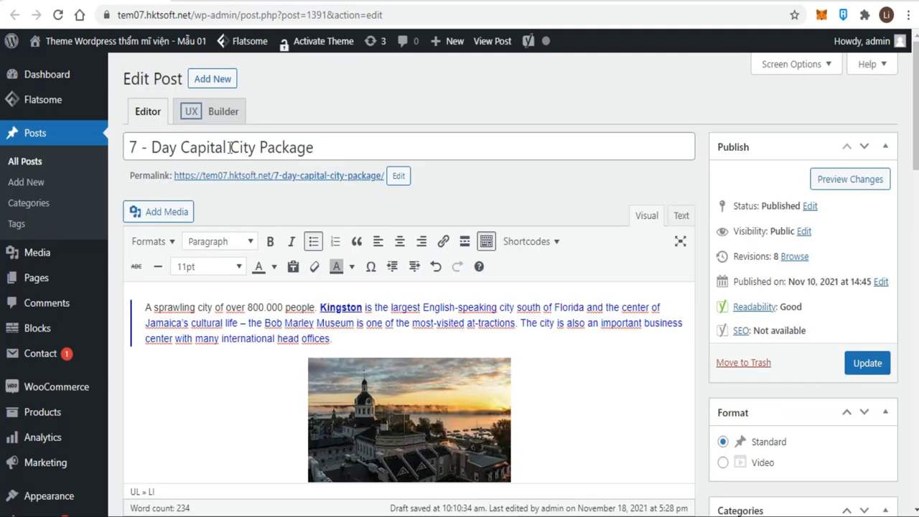
{"action": "left_click", "coordinate": [251, 244]}
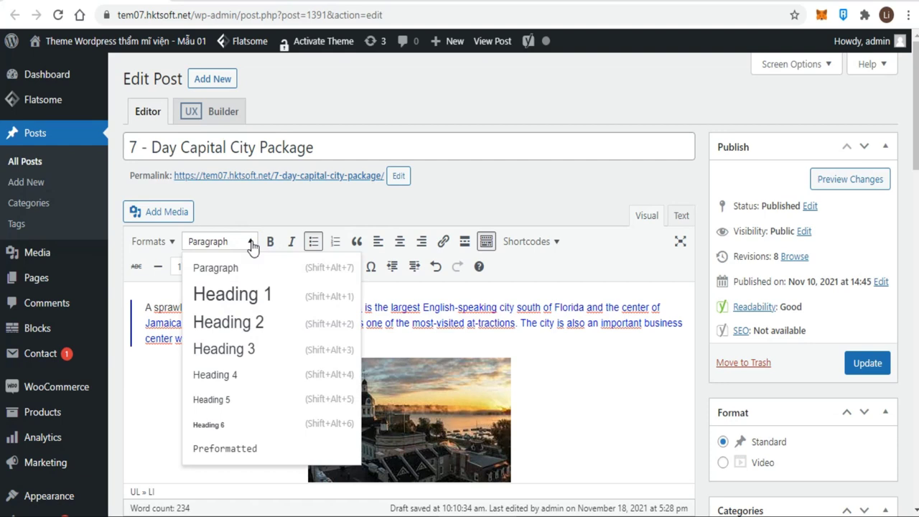
{"action": "left_click", "coordinate": [251, 244]}
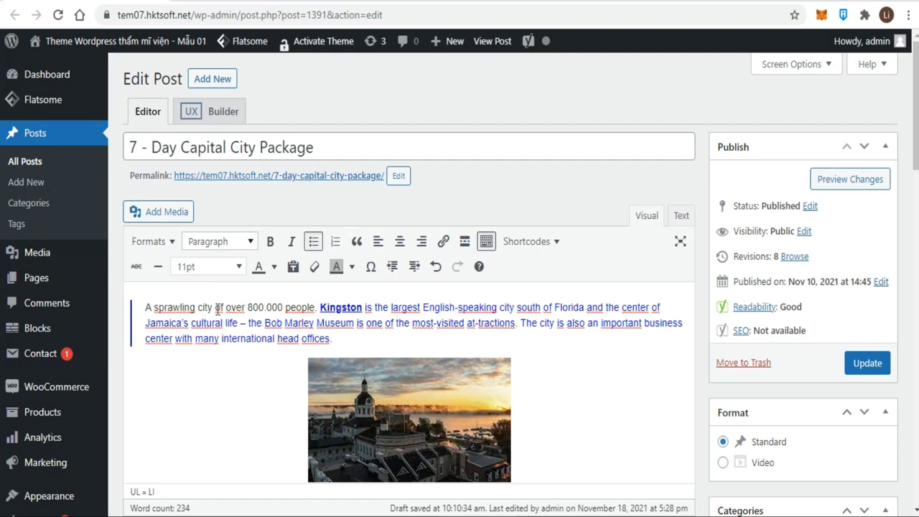
{"action": "left_click", "coordinate": [356, 242]}
{"action": "left_click", "coordinate": [357, 242]}
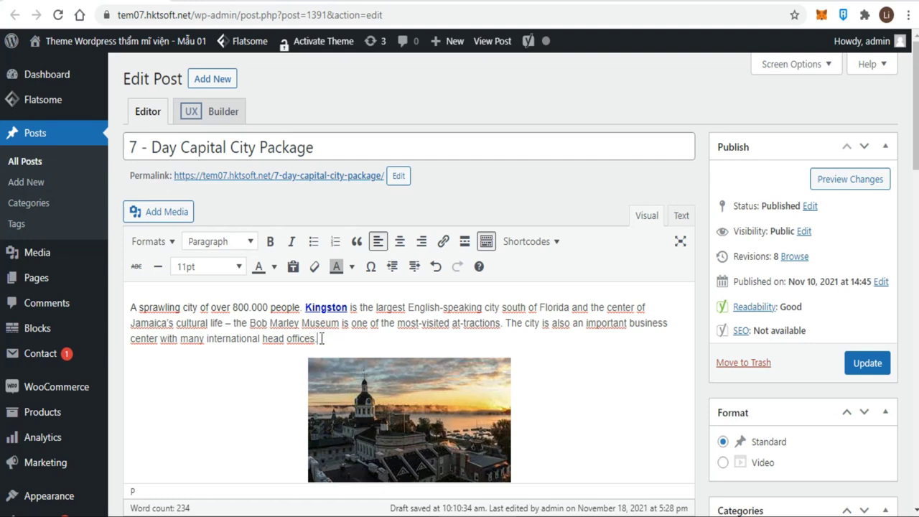
Set the first paragraph and the block below it to Paragraph format
{"action": "left_click_drag", "start_coordinate": [321, 338], "coordinate": [130, 307]}
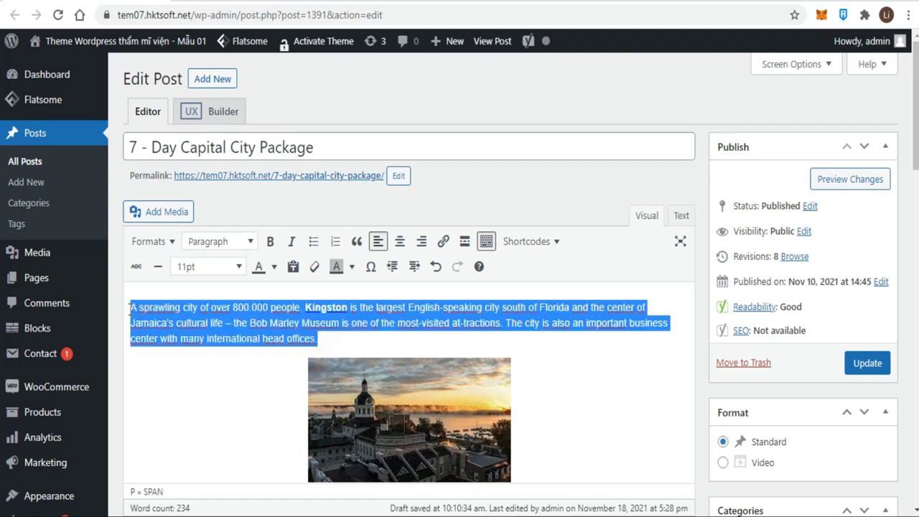
{"action": "left_click", "coordinate": [248, 244]}
{"action": "left_click", "coordinate": [230, 271]}
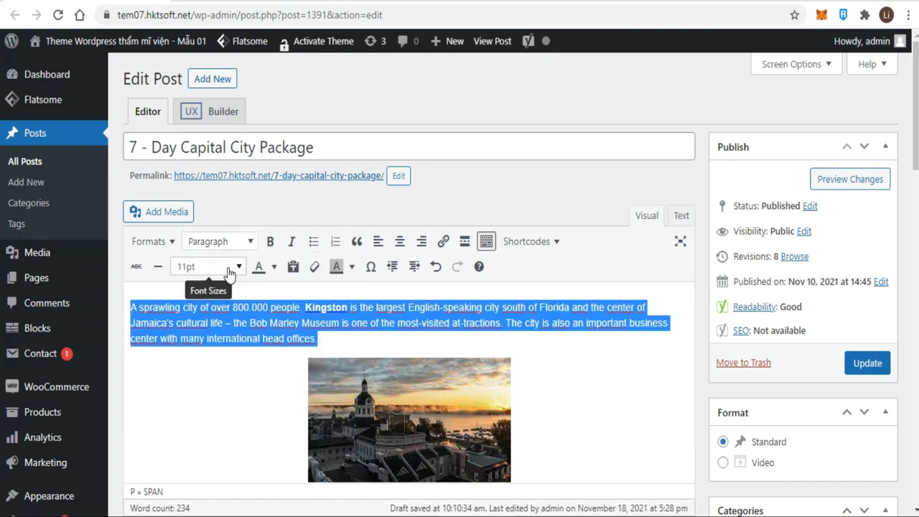
{"action": "left_click", "coordinate": [332, 340]}
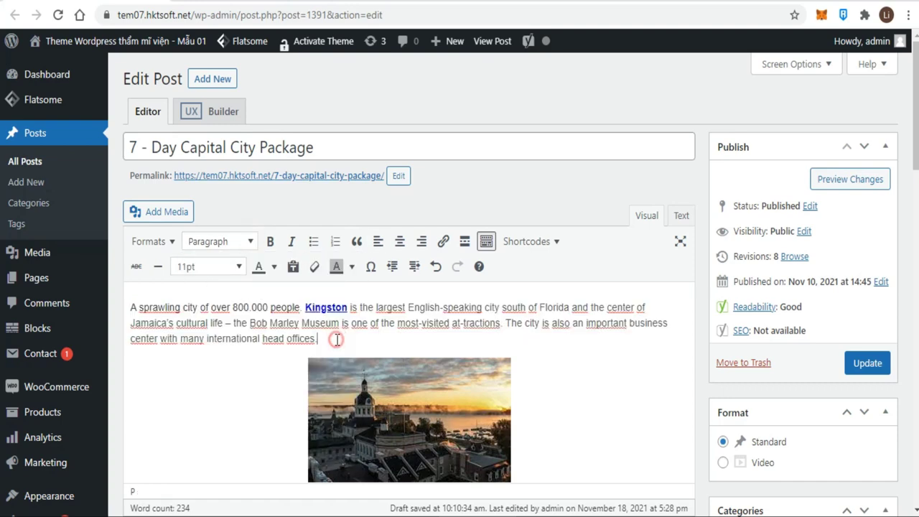
{"action": "scroll", "coordinate": [332, 340], "scroll_direction": "down", "scroll_amount": 3}
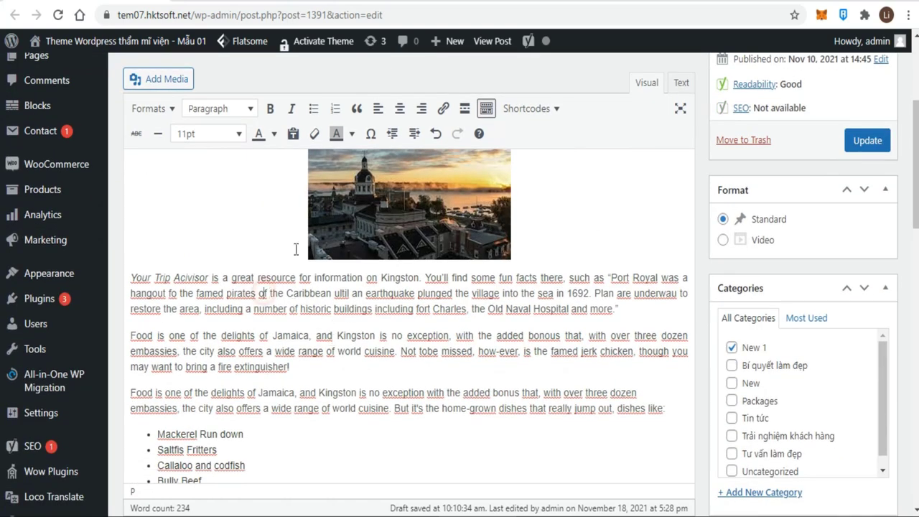
{"action": "left_click", "coordinate": [211, 109]}
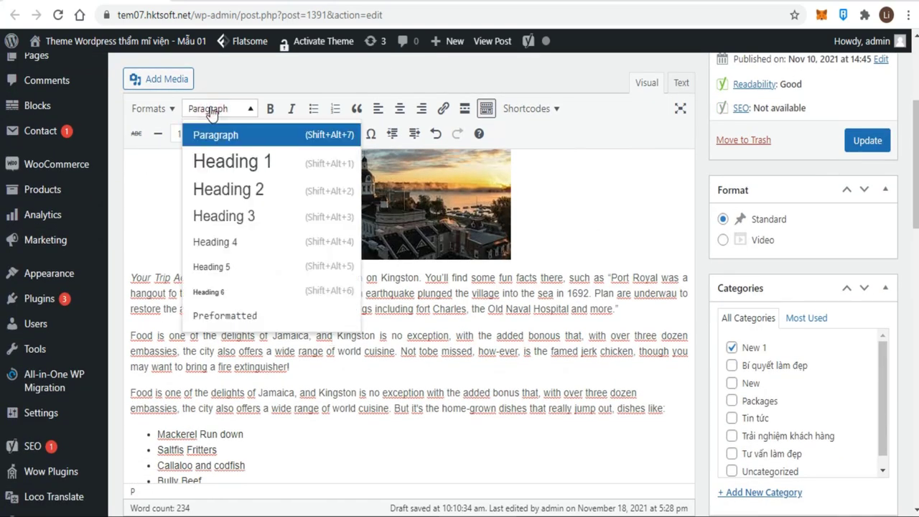
{"action": "left_click", "coordinate": [213, 132]}
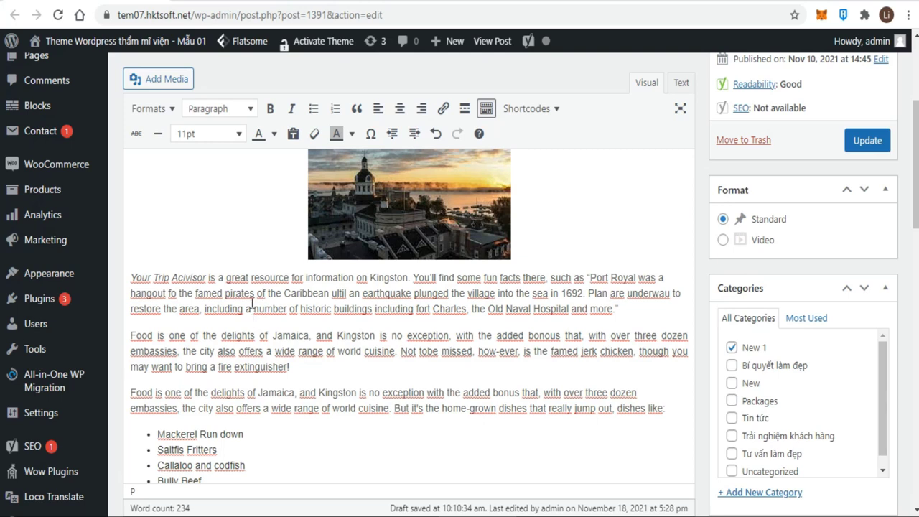
{"action": "left_click", "coordinate": [251, 110]}
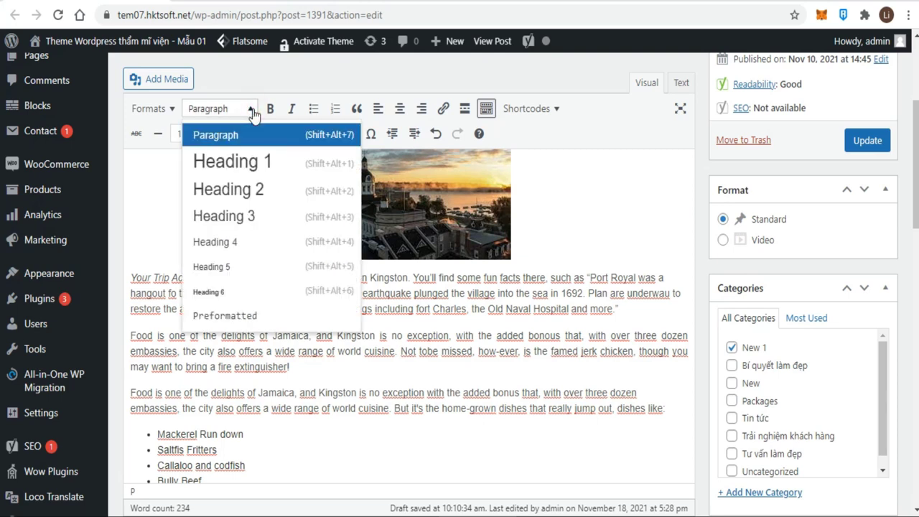
Make the 'Your Trip Acivisor' paragraph Preformatted, then return to the post's first paragraph
{"action": "left_click", "coordinate": [224, 316]}
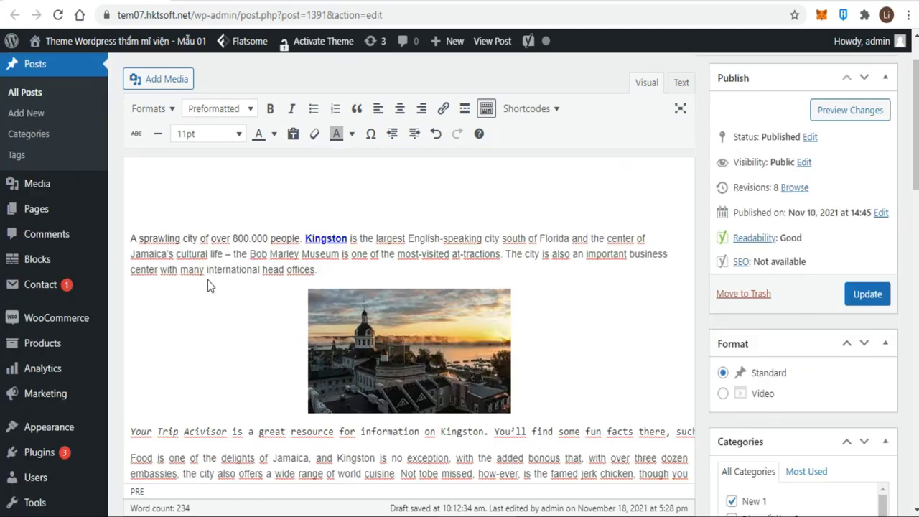
{"action": "scroll", "coordinate": [209, 285], "scroll_direction": "up", "scroll_amount": 5}
{"action": "left_click", "coordinate": [247, 245]}
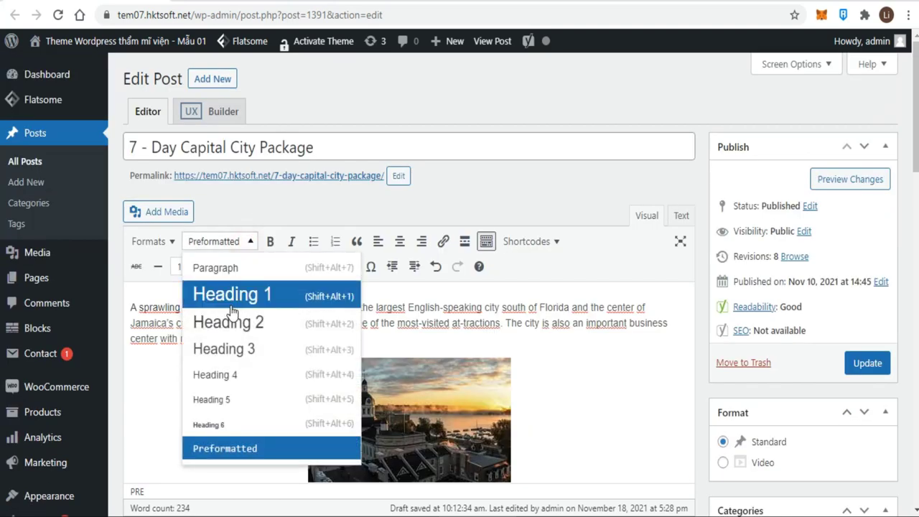
{"action": "left_click", "coordinate": [127, 307]}
Insert two new lines, 'Heading 1' and 'Heading 2', above the first paragraph
{"action": "key", "text": "Return"}
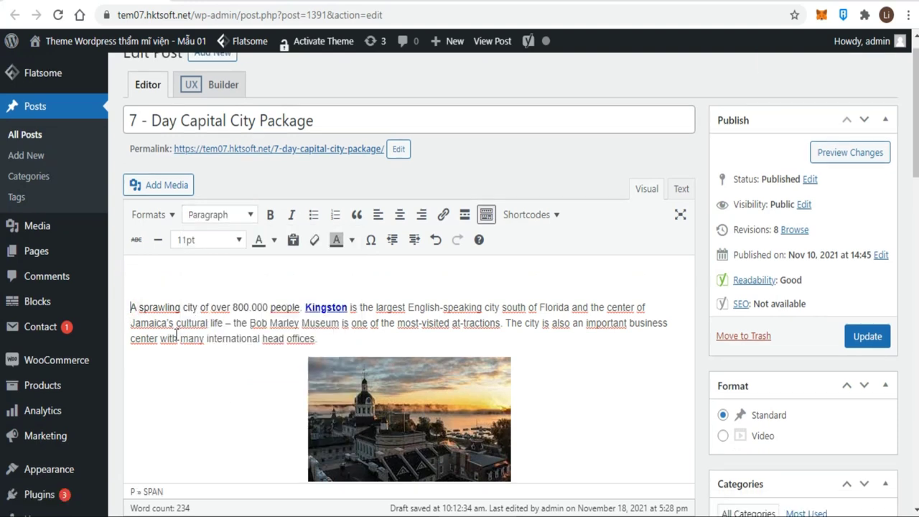
{"action": "left_click", "coordinate": [251, 216]}
{"action": "left_click", "coordinate": [137, 280]}
{"action": "type", "text": "Heading 1"}
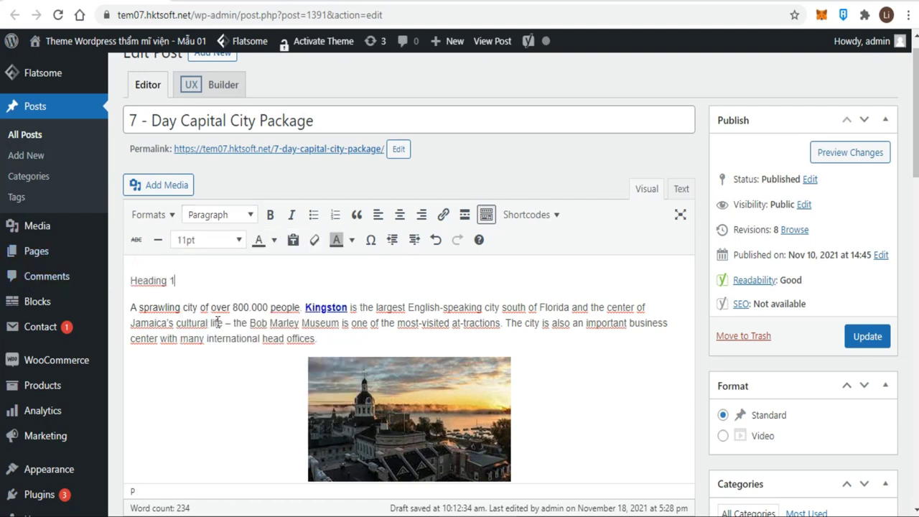
{"action": "key", "text": "Return"}
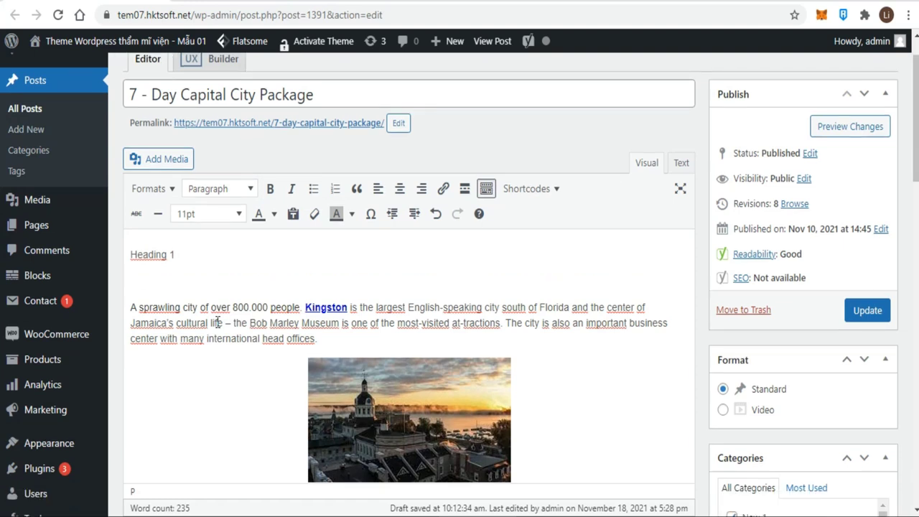
{"action": "type", "text": "He"}
{"action": "type", "text": "ading 2"}
Format the first new line as Heading 1 and the second as Heading 2
{"action": "left_click", "coordinate": [156, 255]}
{"action": "left_click", "coordinate": [251, 189]}
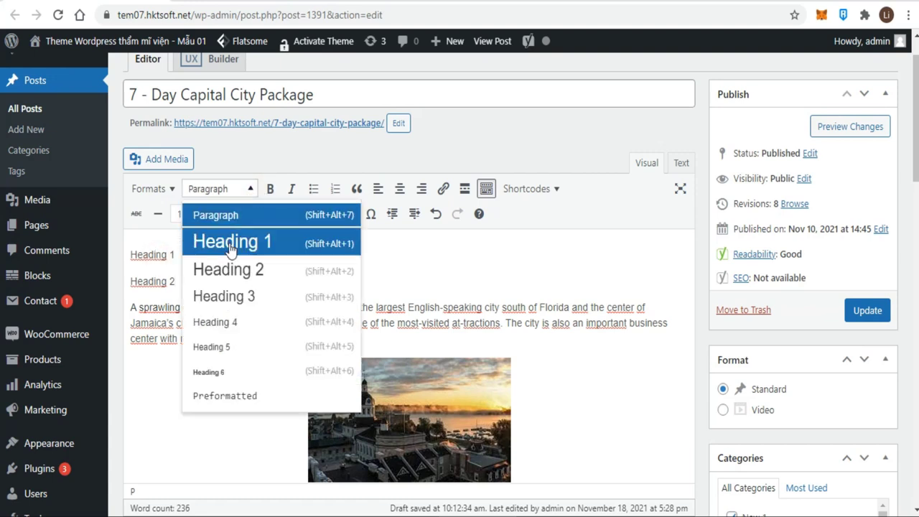
{"action": "left_click", "coordinate": [225, 246]}
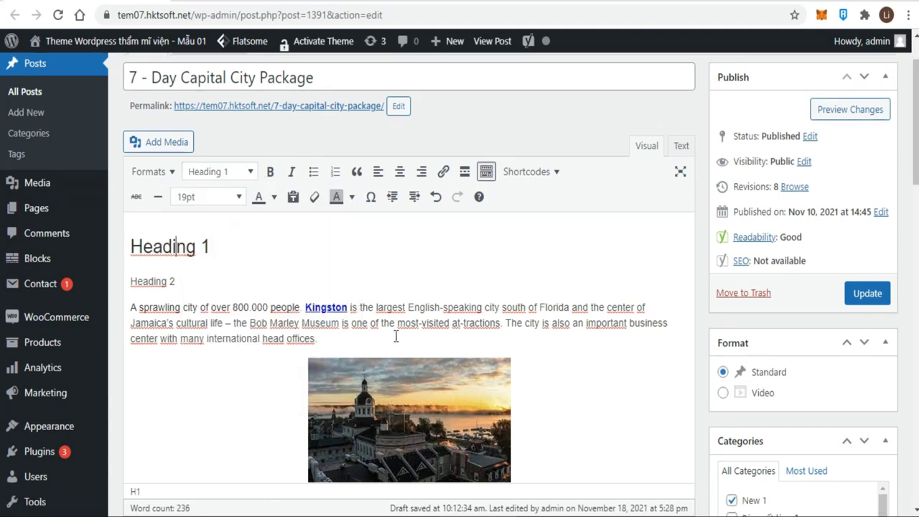
{"action": "left_click", "coordinate": [149, 285]}
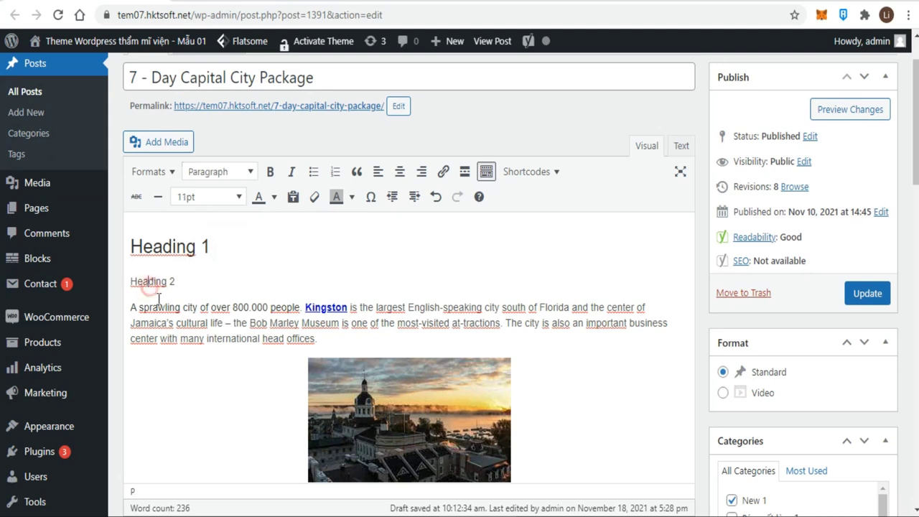
{"action": "left_click", "coordinate": [250, 172]}
{"action": "left_click", "coordinate": [227, 255]}
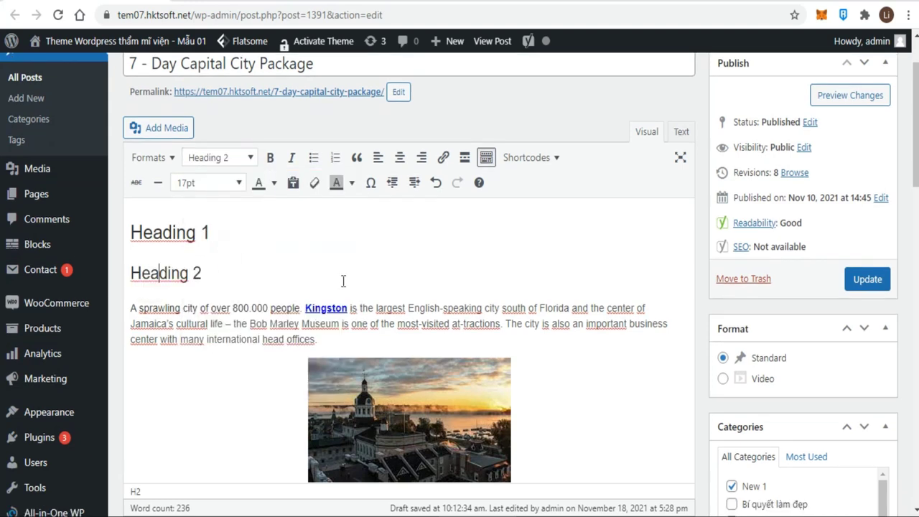